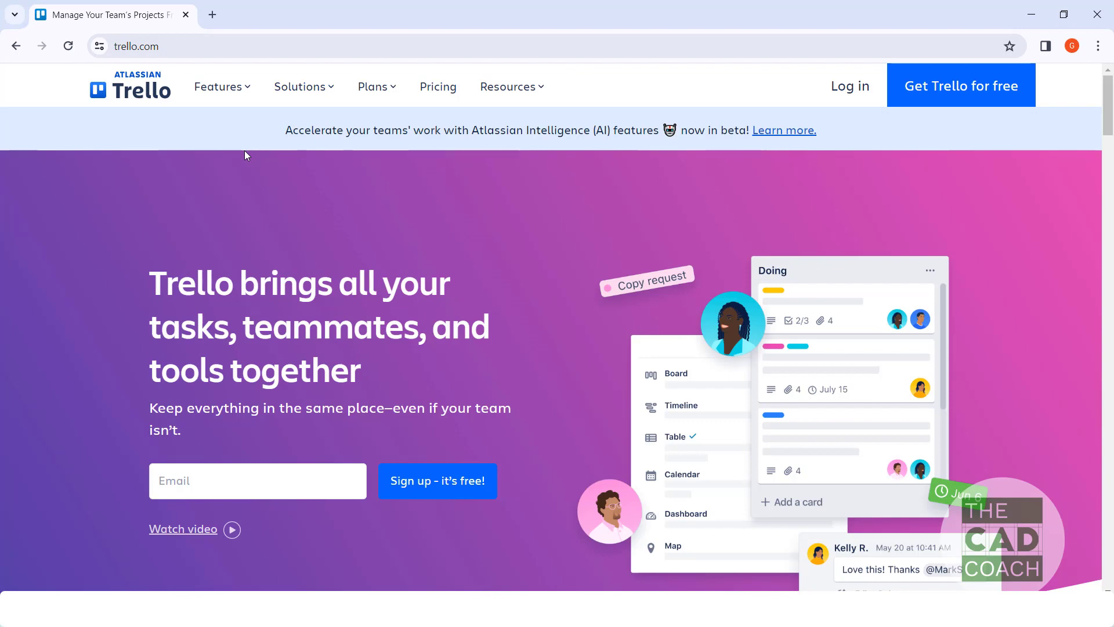
Step: Examine Trello's pricing page, comparing the features included in the Free, Standard, Premium and Enterprise plans
click(434, 96)
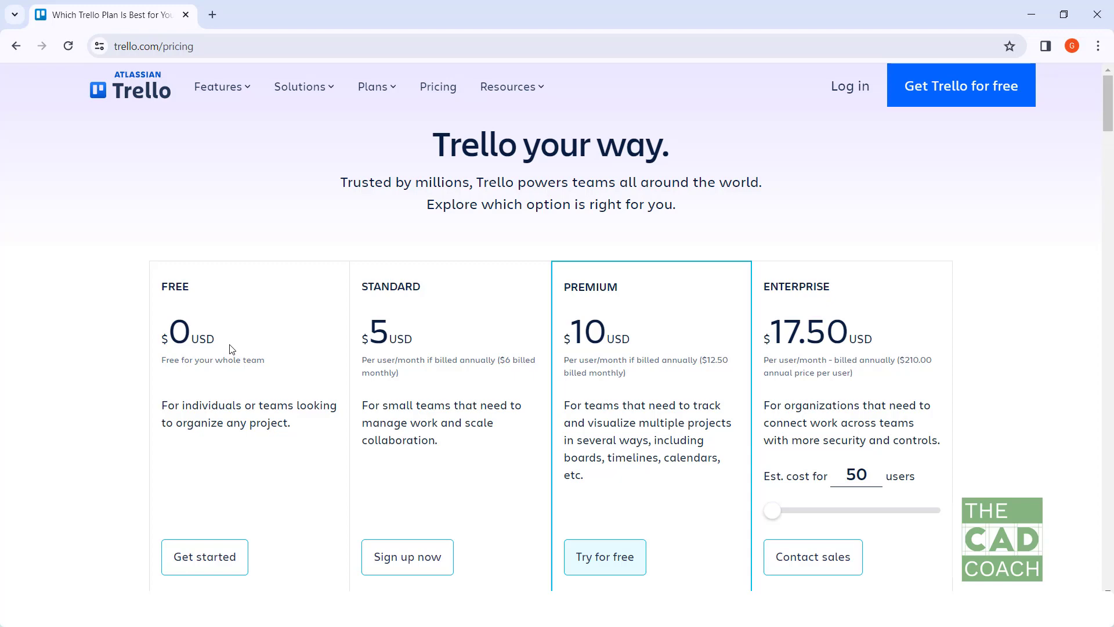
scroll(231, 349, down, 6)
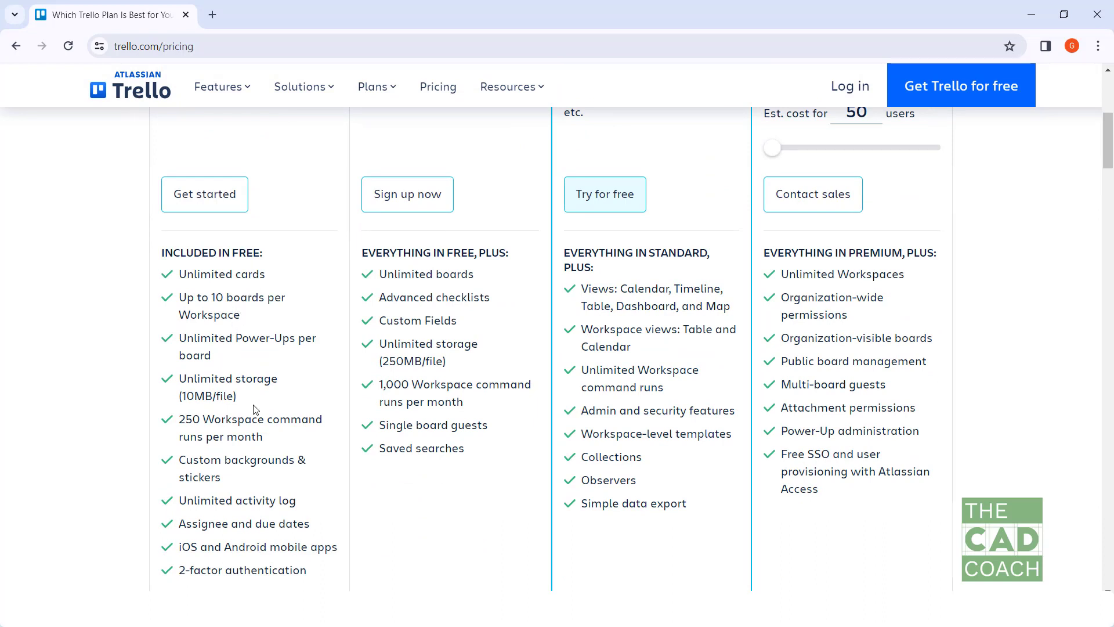
scroll(249, 493, up, 2)
scroll(248, 525, up, 5)
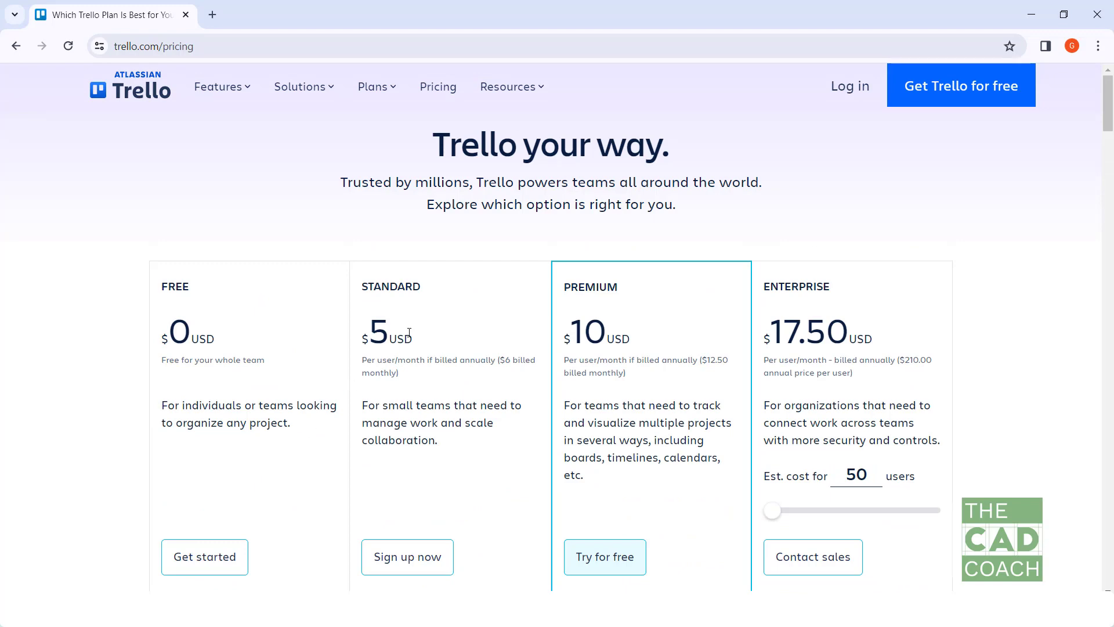
Step: Log in to Trello with the existing Google account and open My Board in the Self Board workspace
click(850, 91)
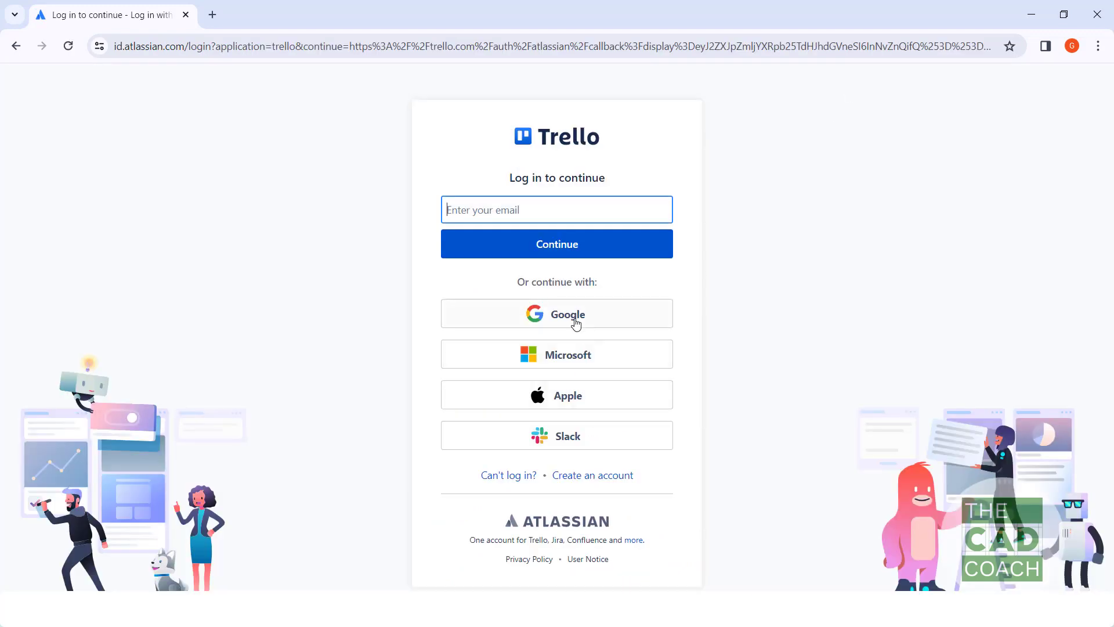
click(575, 320)
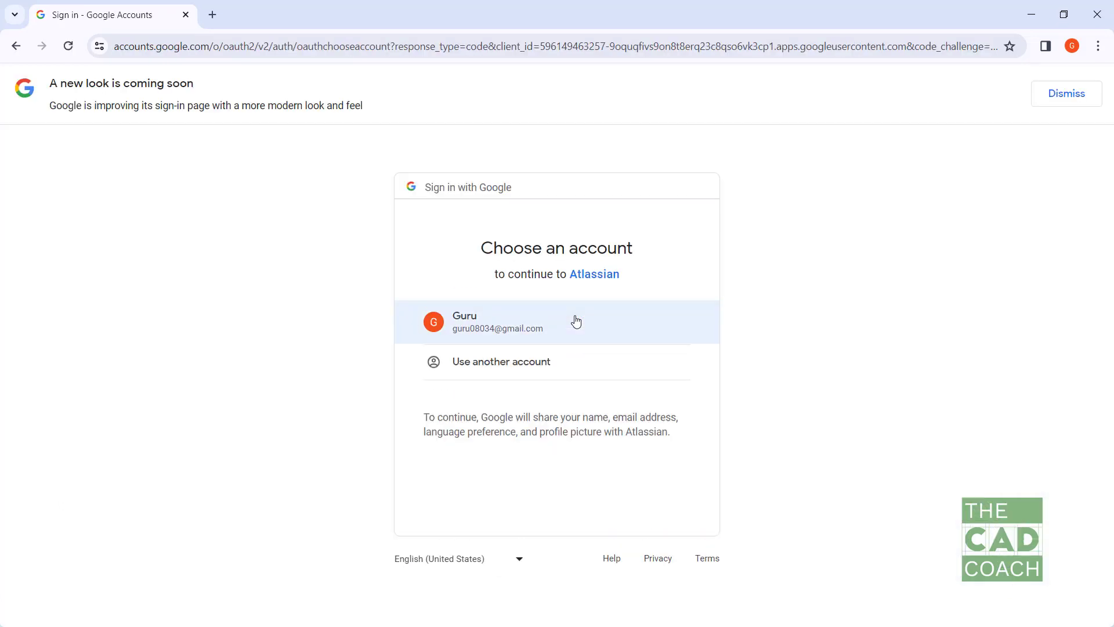
click(550, 332)
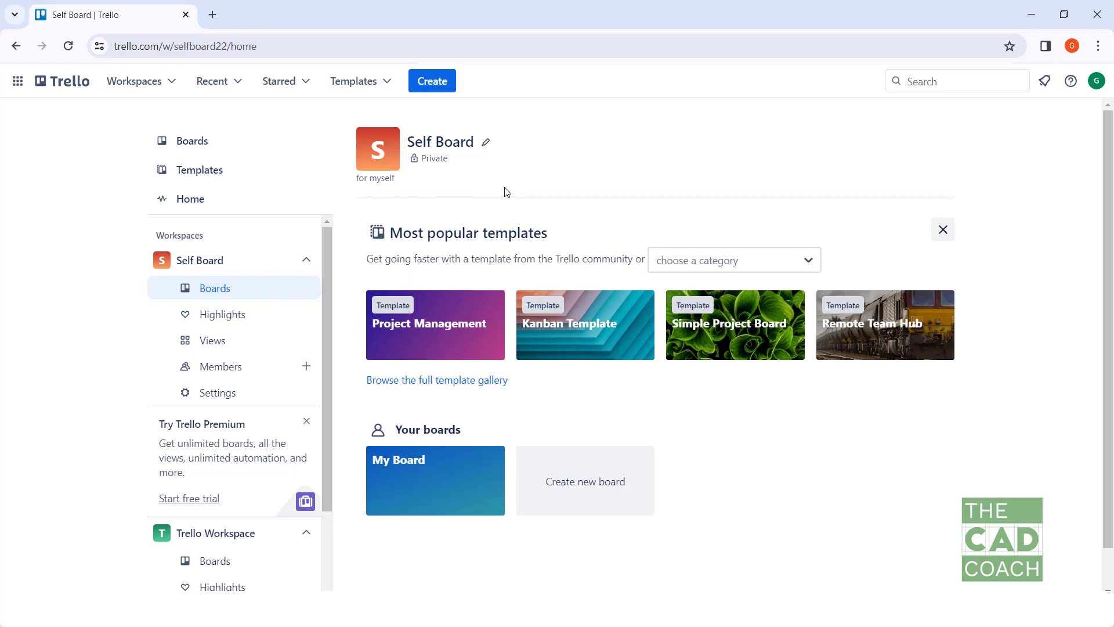
click(428, 491)
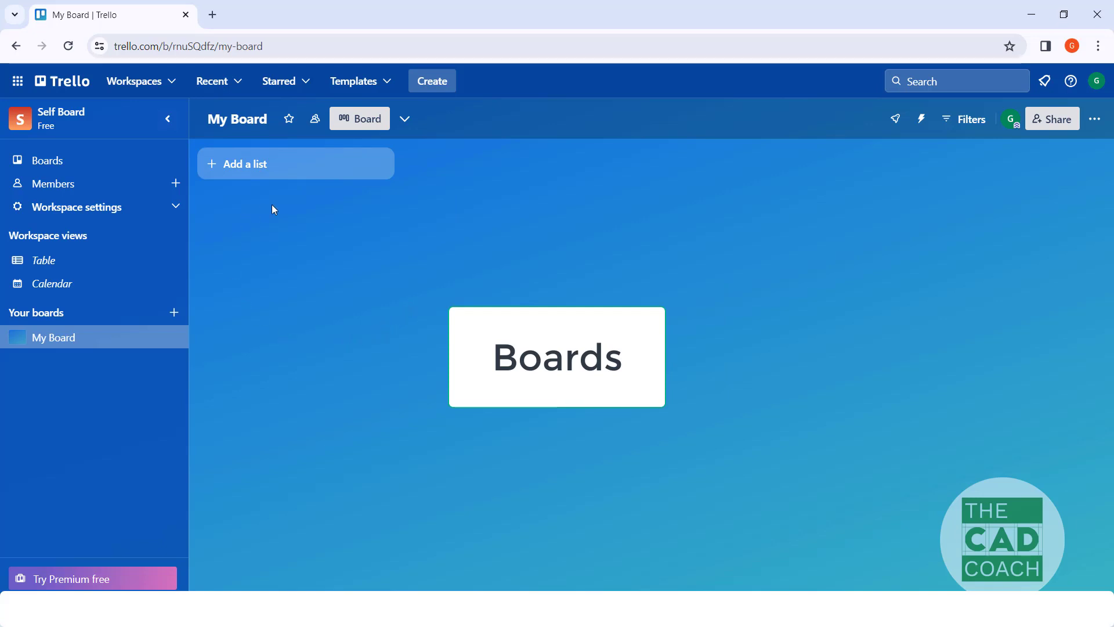
click(258, 167)
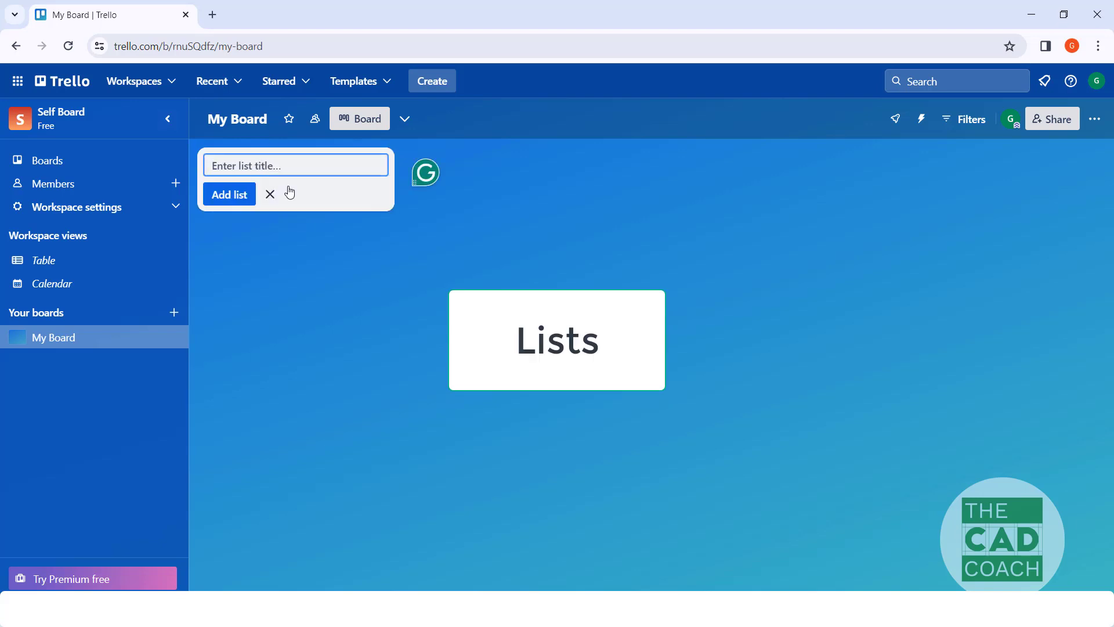
click(353, 238)
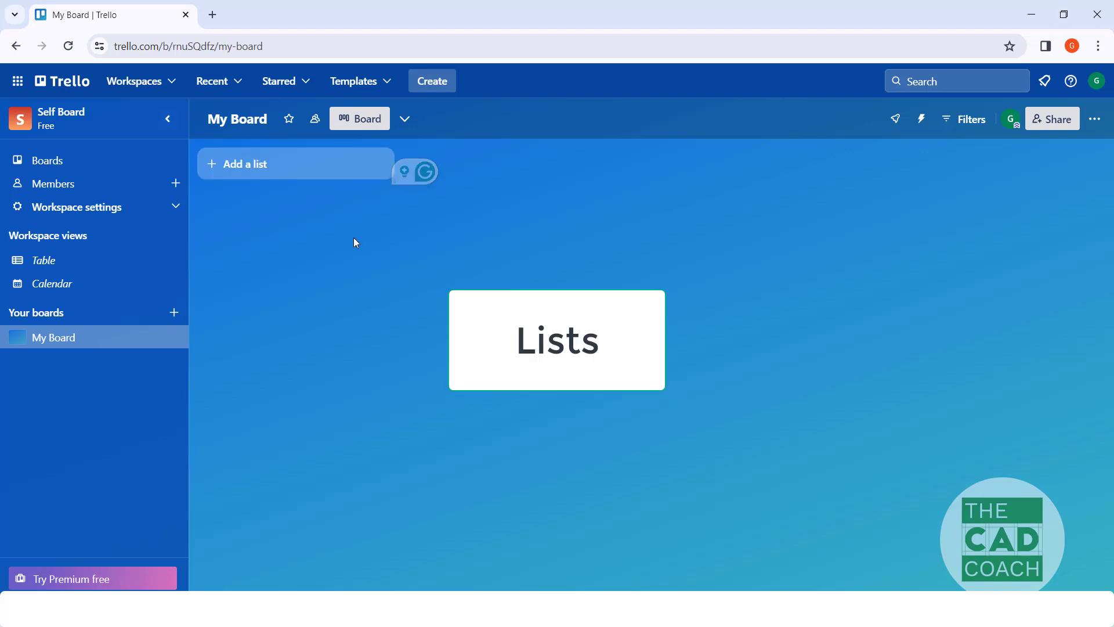
click(267, 174)
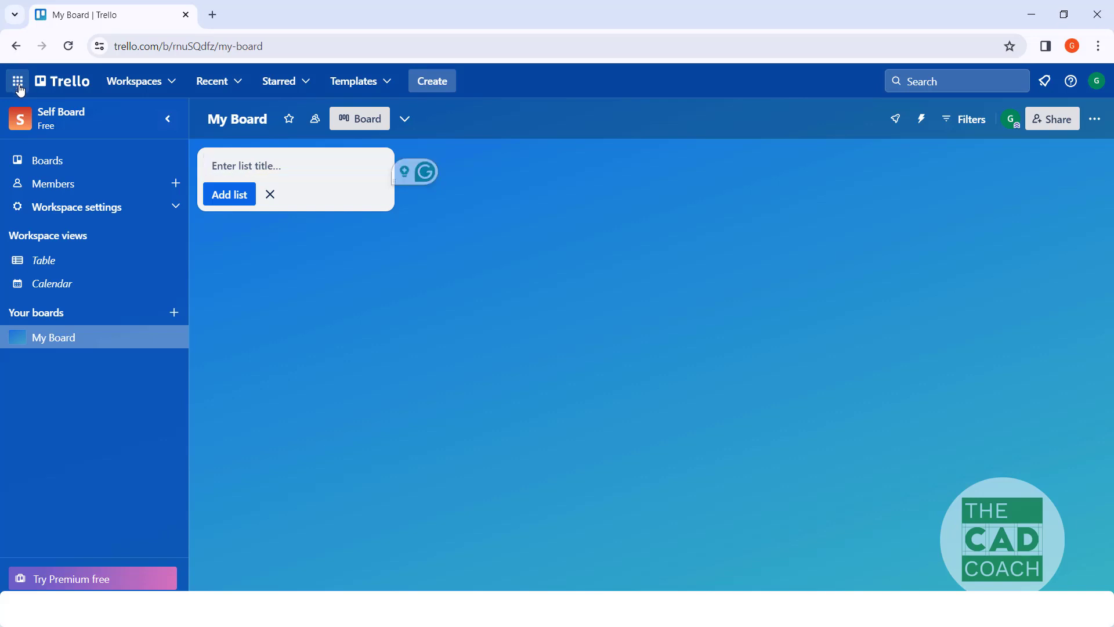
Step: View the Atlassian products available to switch to, visit the Trello home page, and return to My Board
click(20, 87)
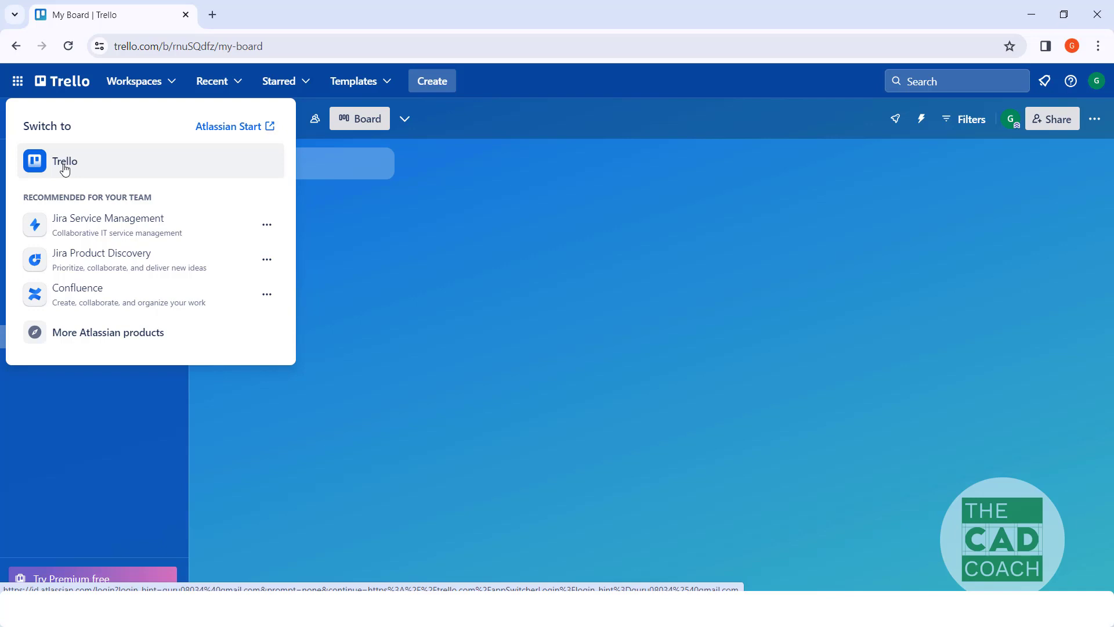
click(321, 231)
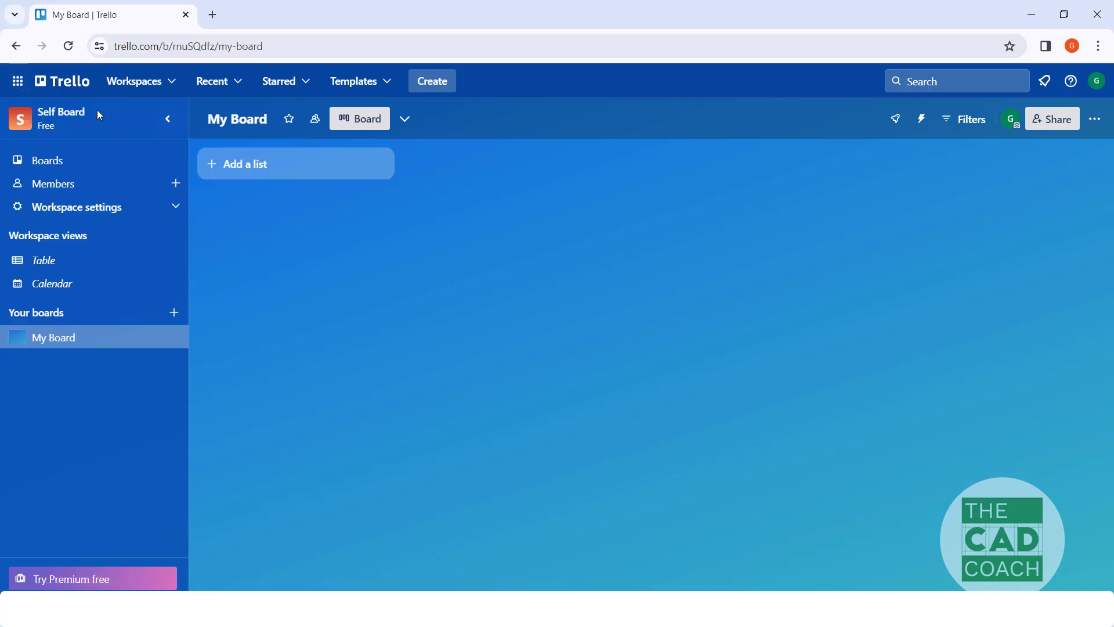
click(60, 82)
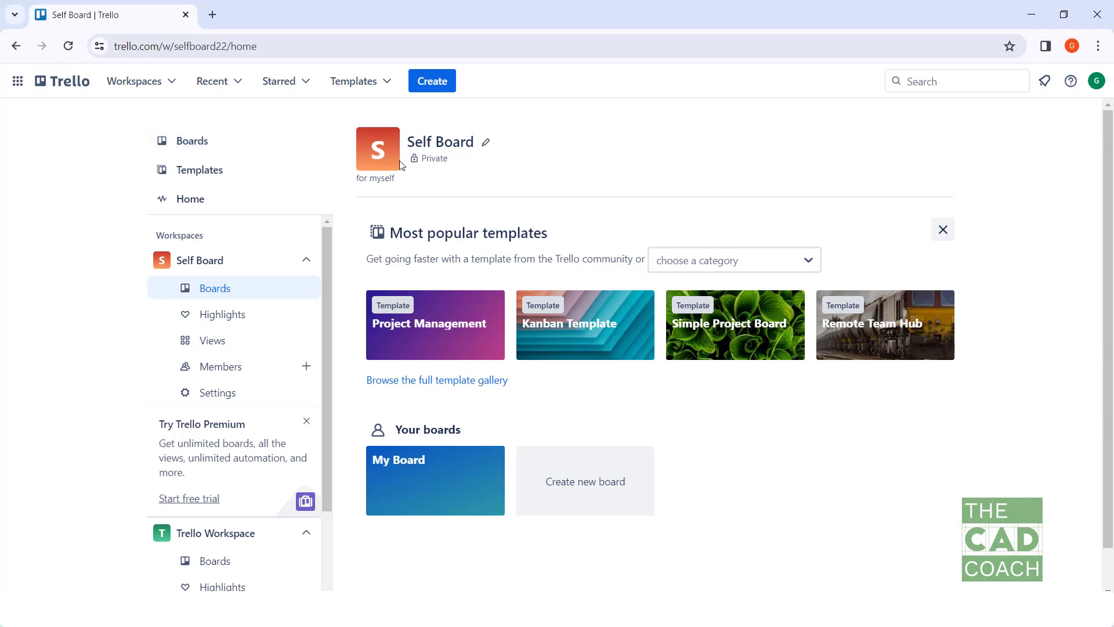
click(413, 497)
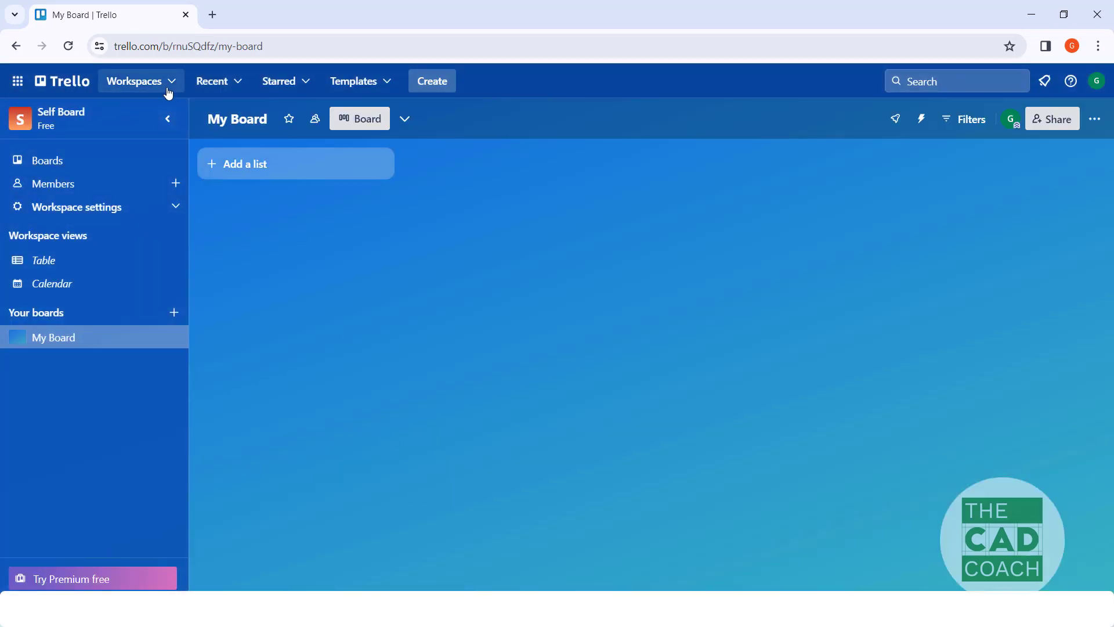
Step: Look through the available workspaces, recent and starred boards, top templates, and the options for creating new items
click(173, 88)
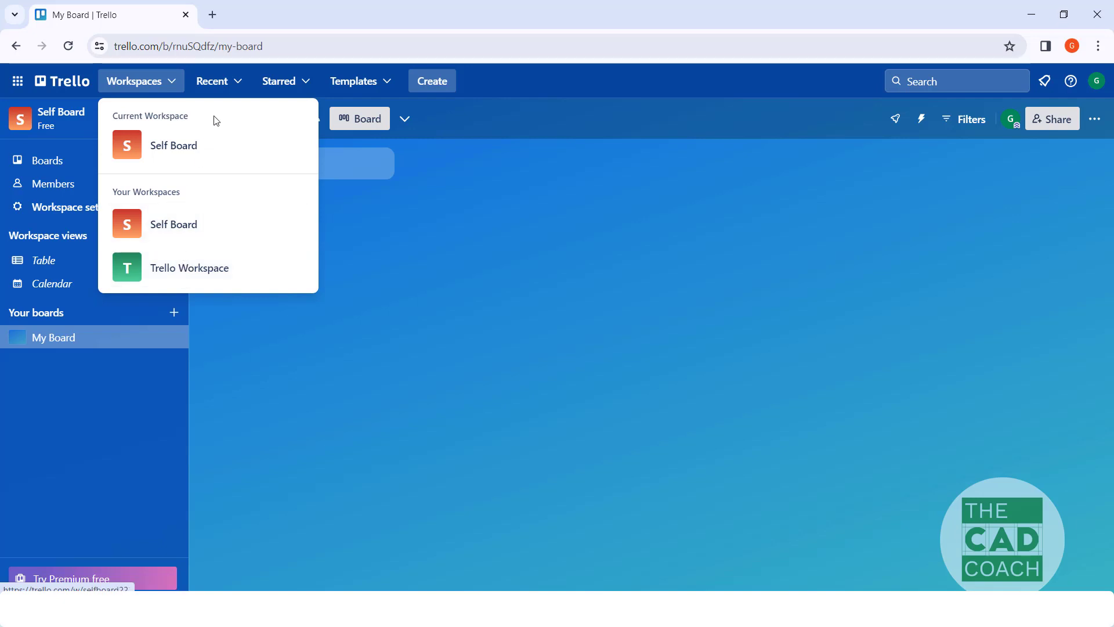
click(233, 91)
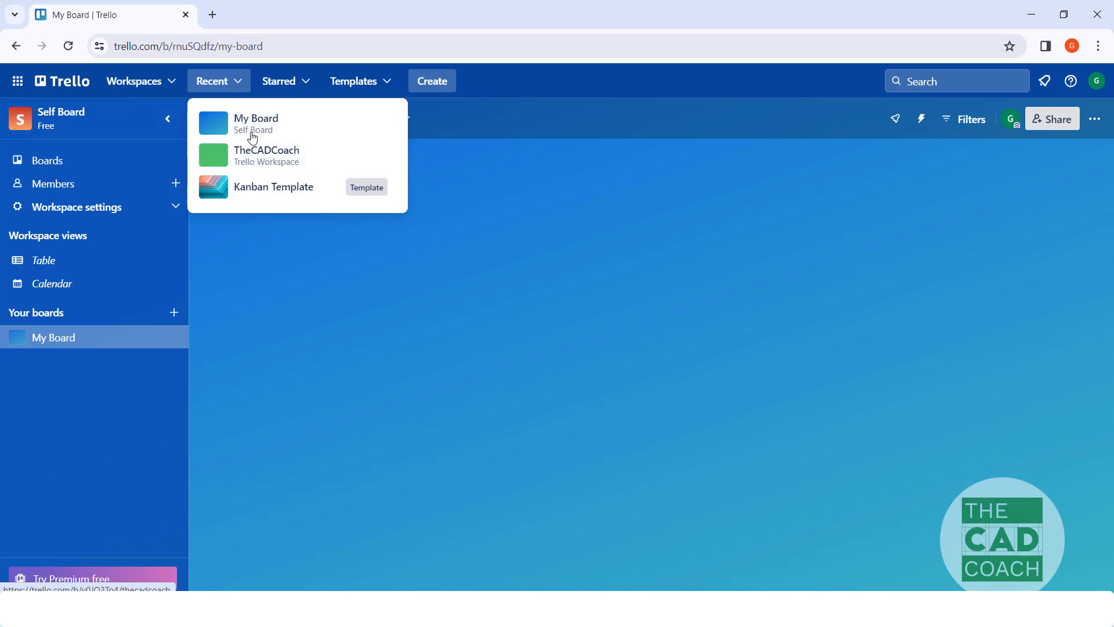
click(283, 83)
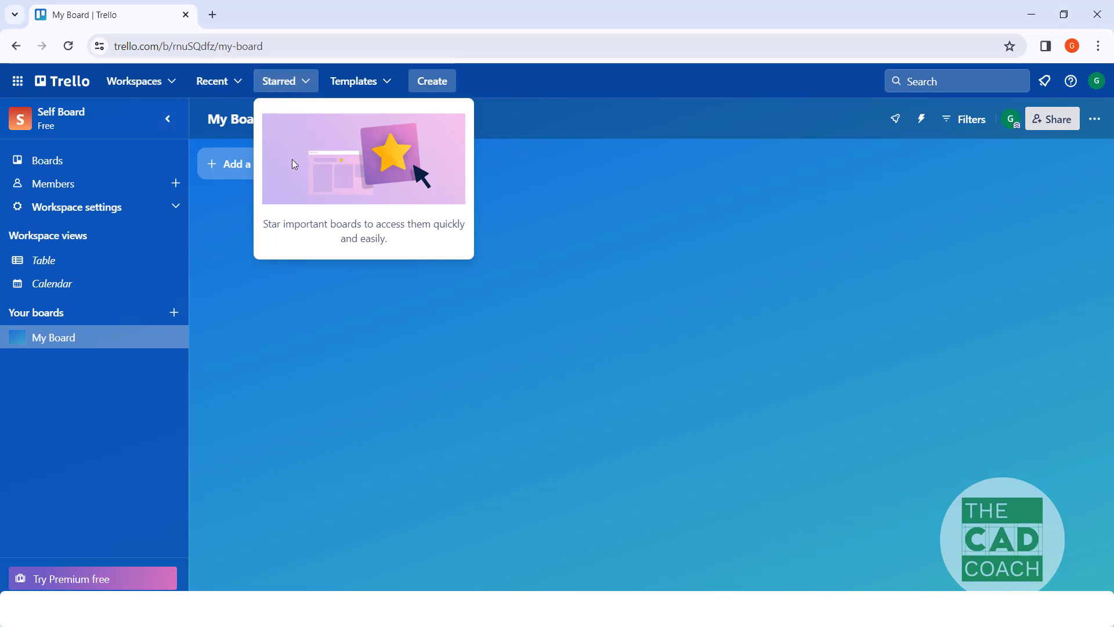
click(365, 87)
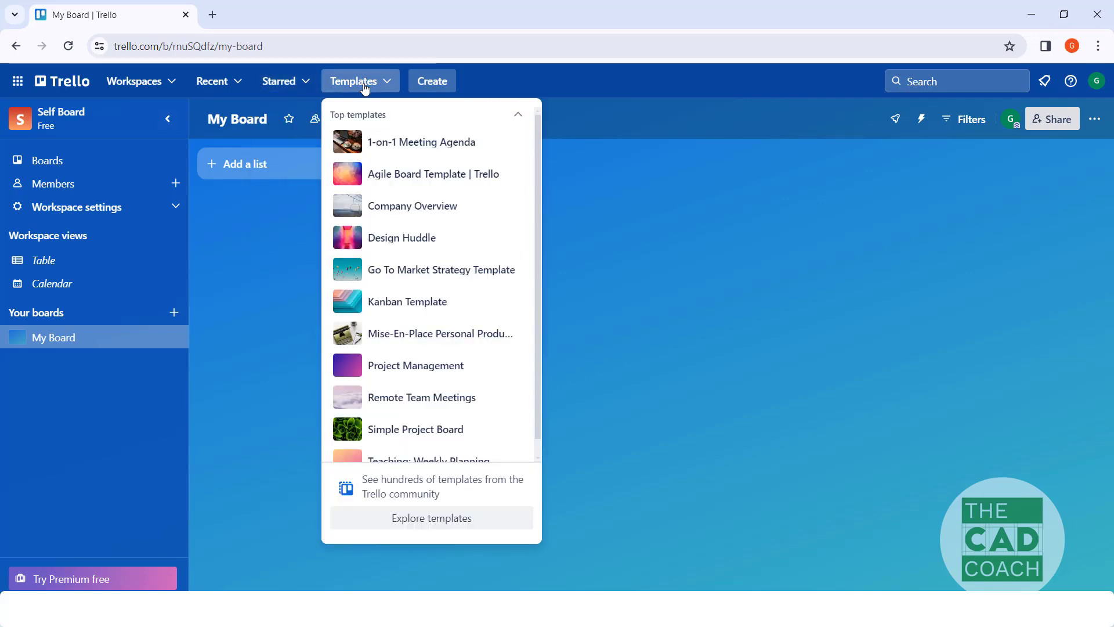
click(500, 76)
click(451, 94)
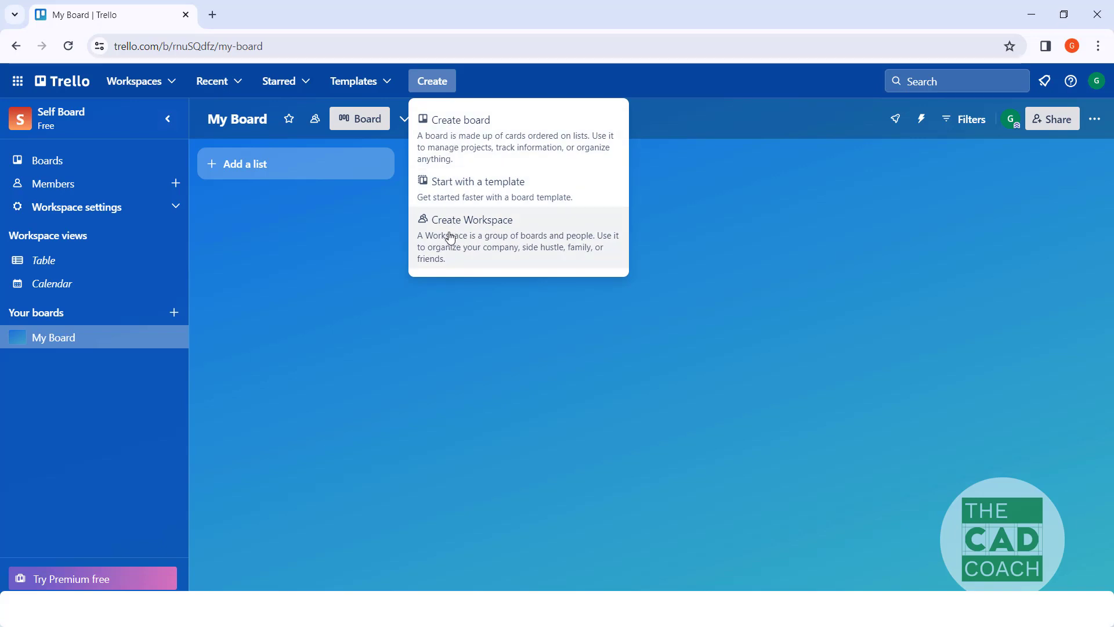
click(263, 221)
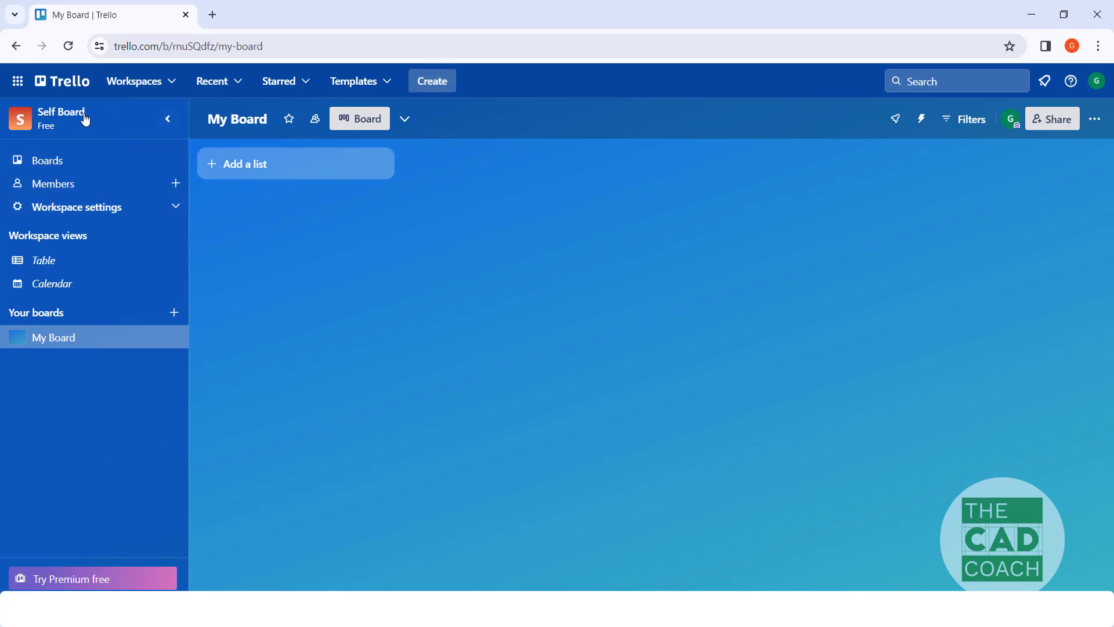
Step: View the overview of all boards in the Self Board workspace and reopen My Board from it
click(72, 162)
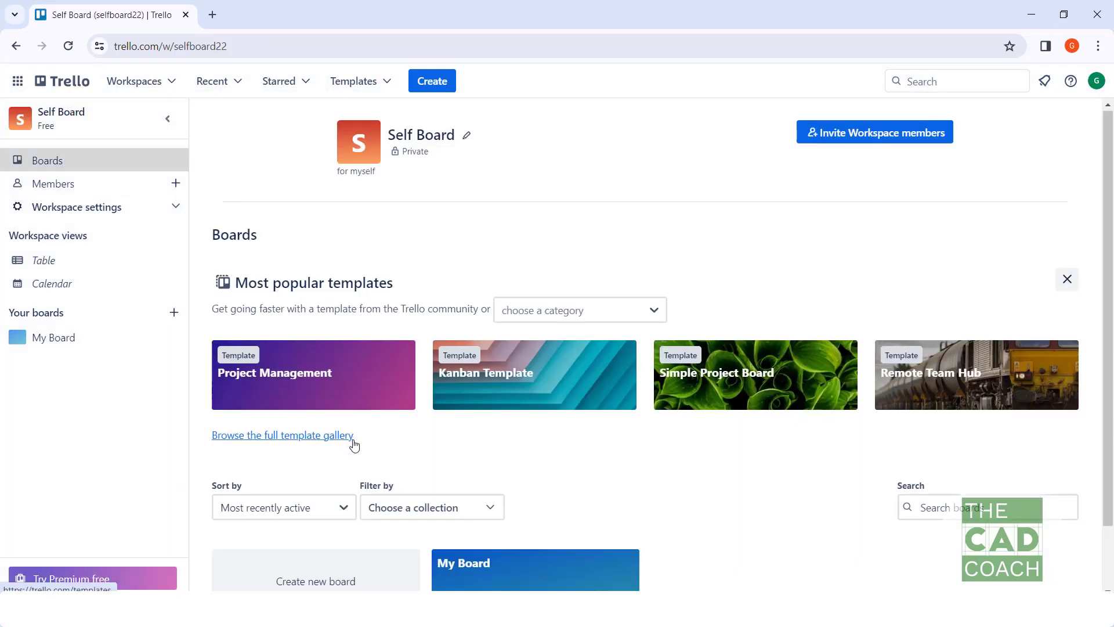
scroll(406, 447, down, 2)
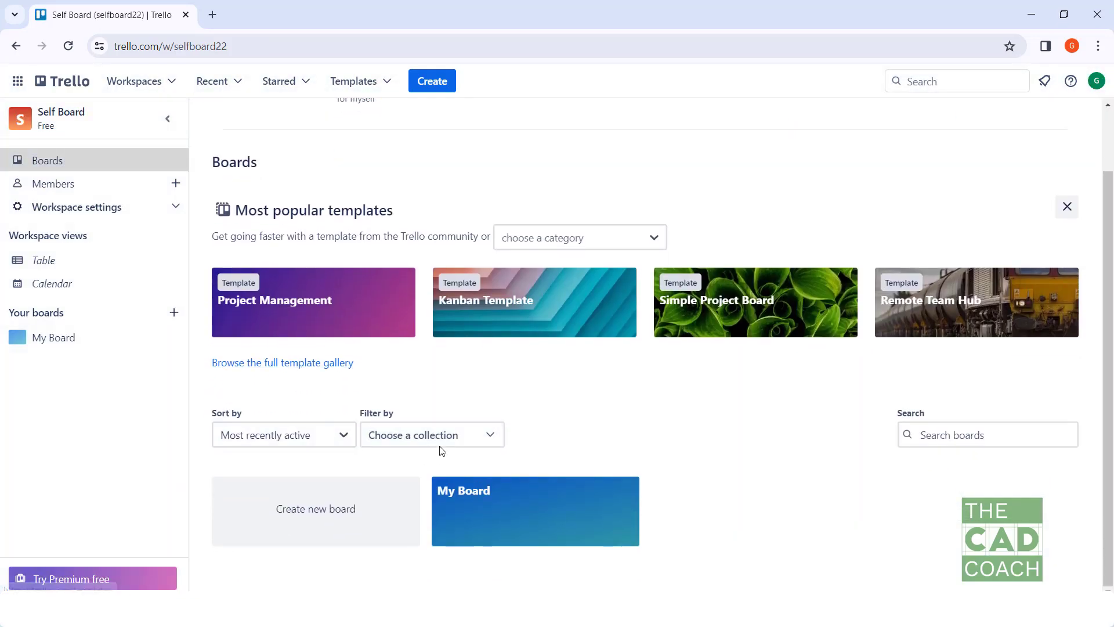
click(512, 509)
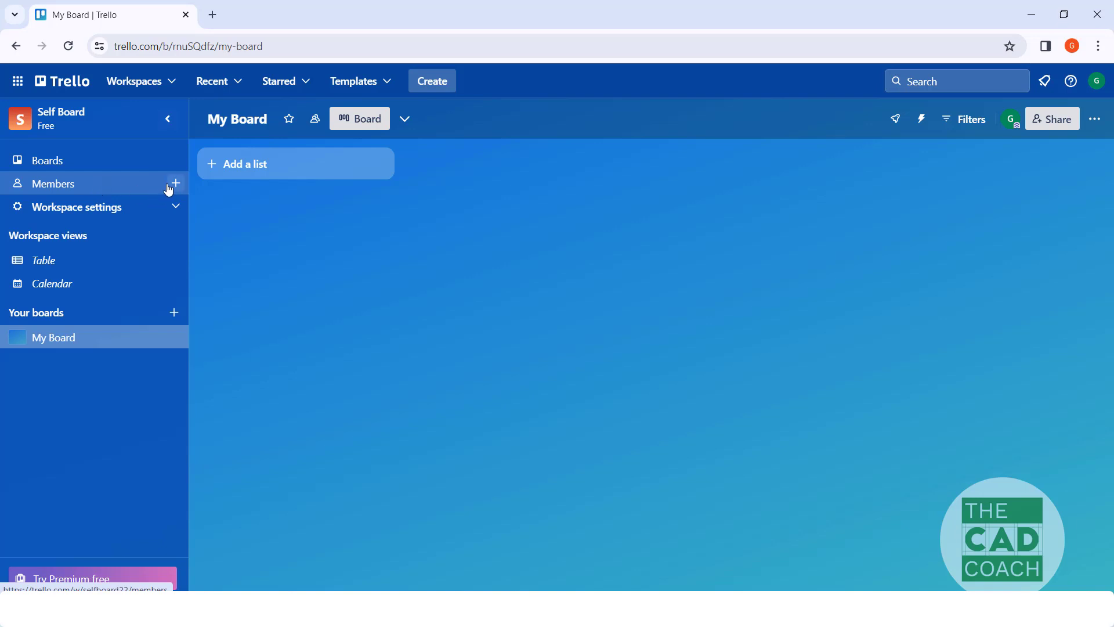
Step: Examine the Self Board workspace settings, including visibility and the Premium restrictions, and return to My Board
click(175, 207)
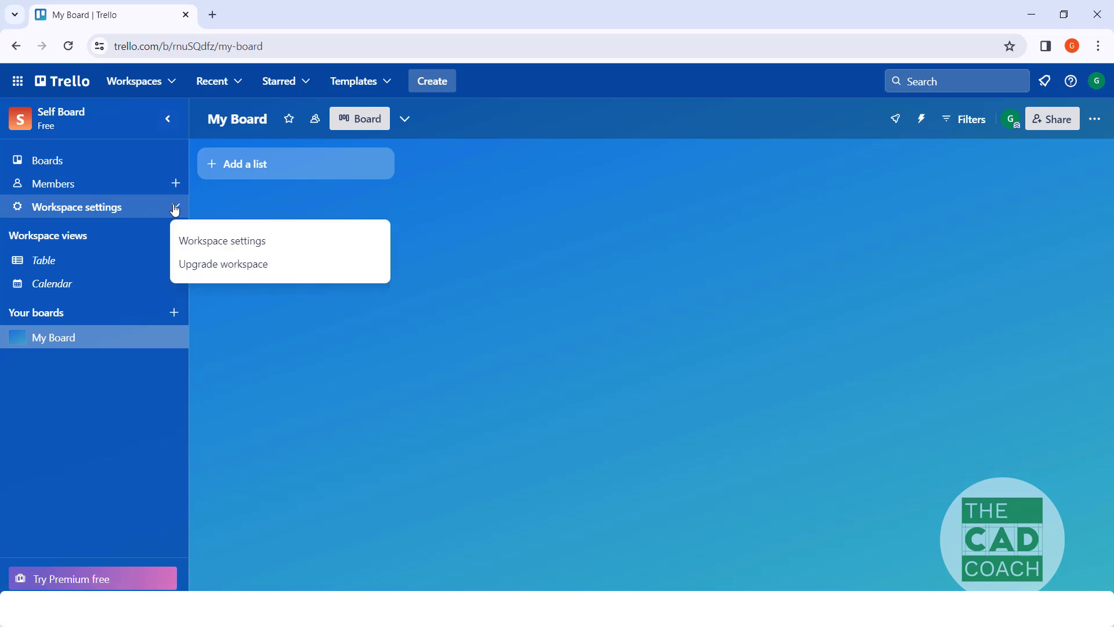
click(187, 241)
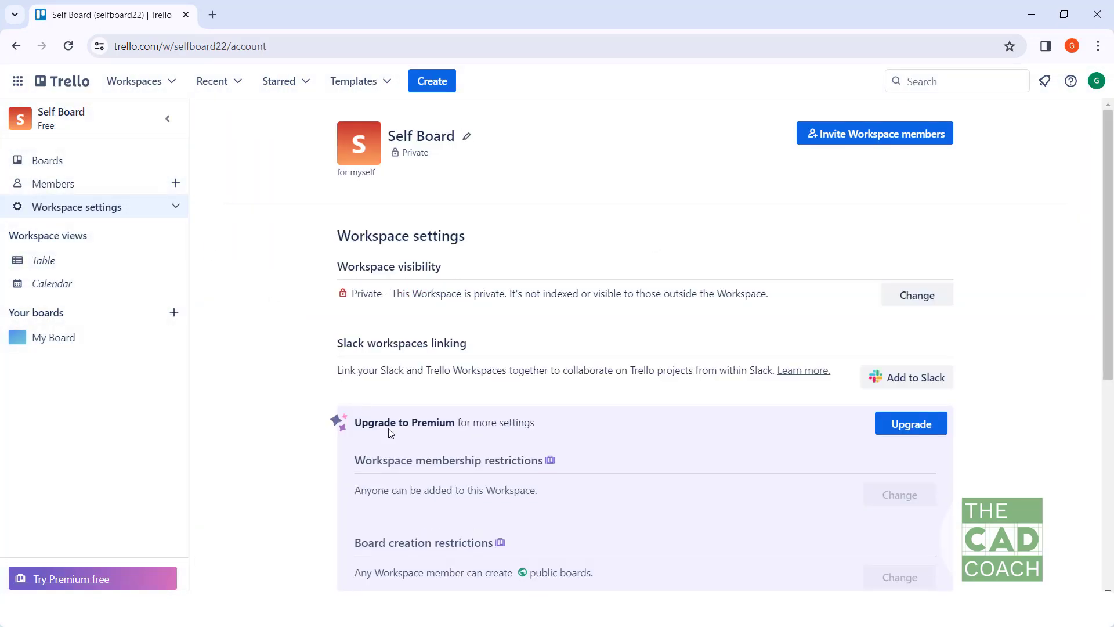
scroll(390, 433, down, 4)
scroll(389, 360, down, 3)
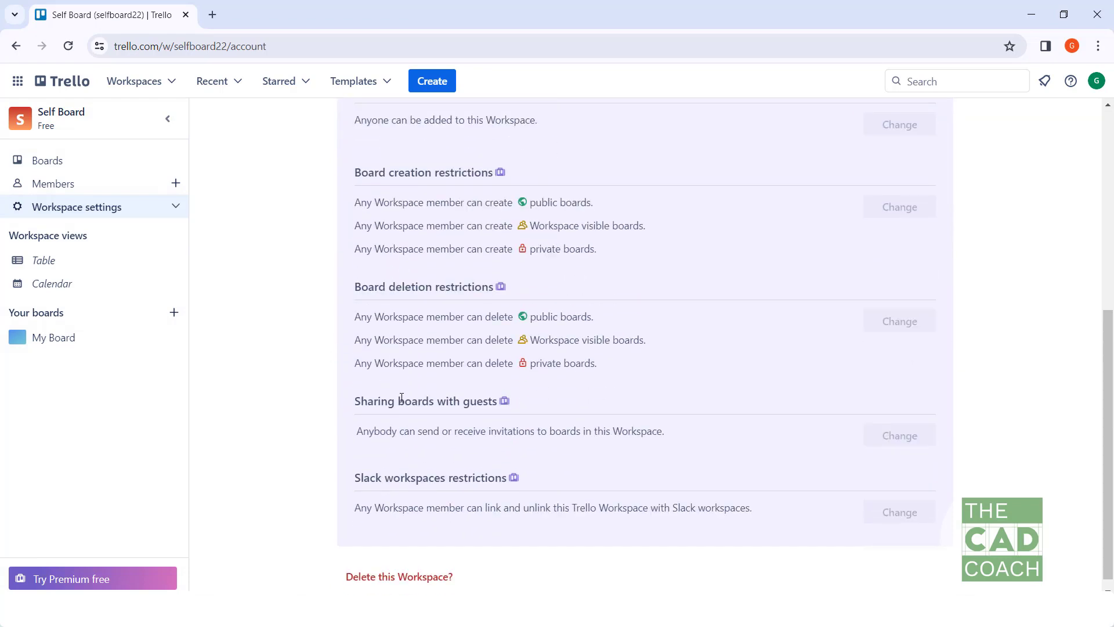
scroll(401, 399, up, 7)
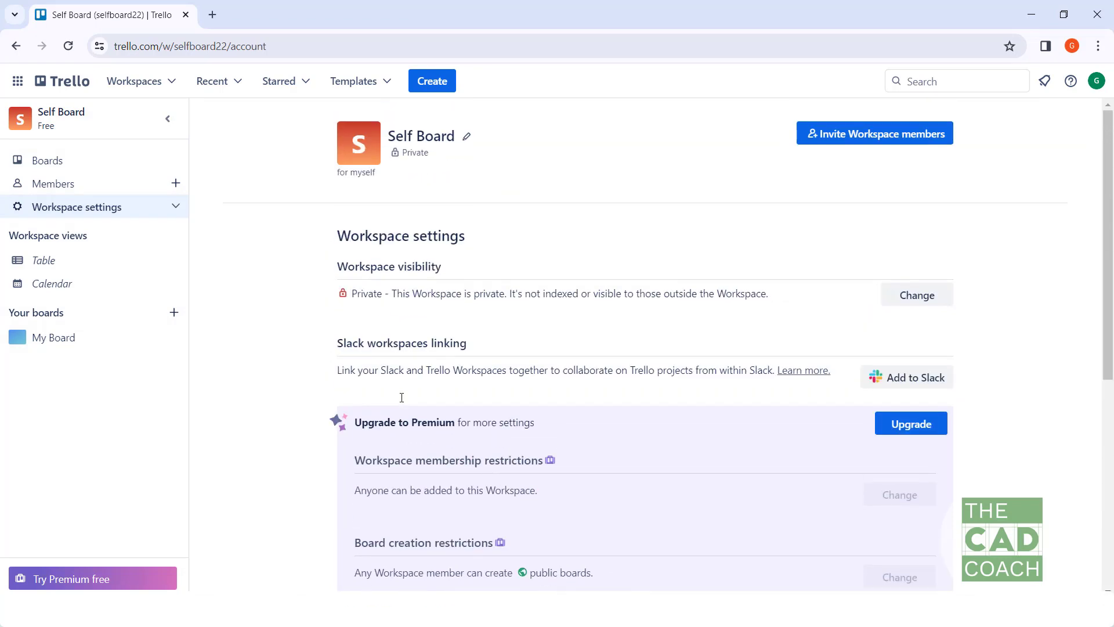
click(39, 161)
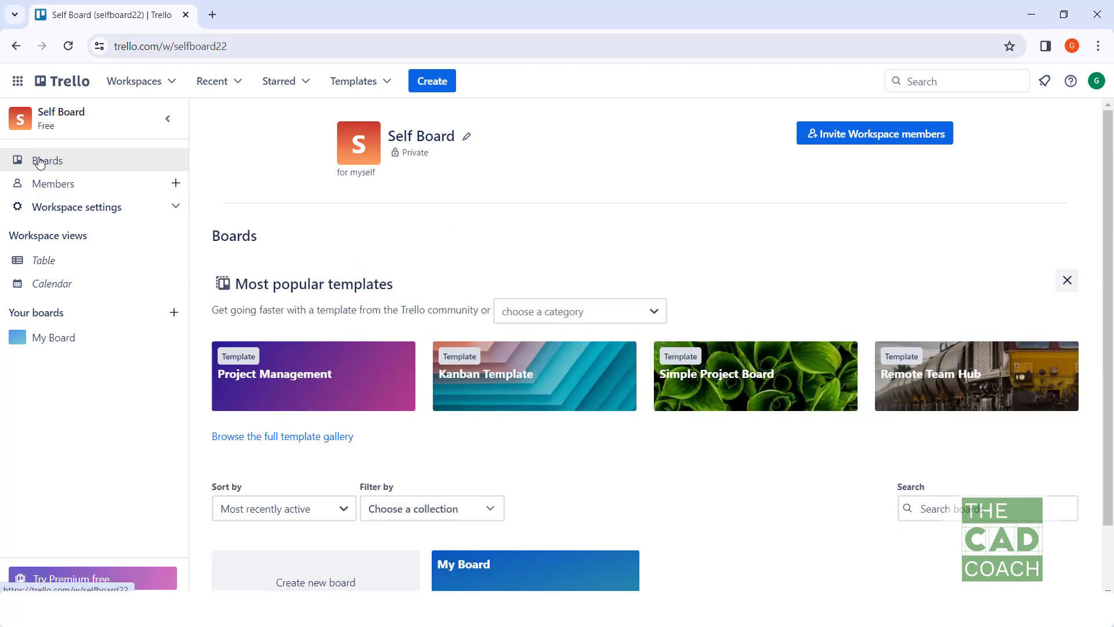
click(463, 557)
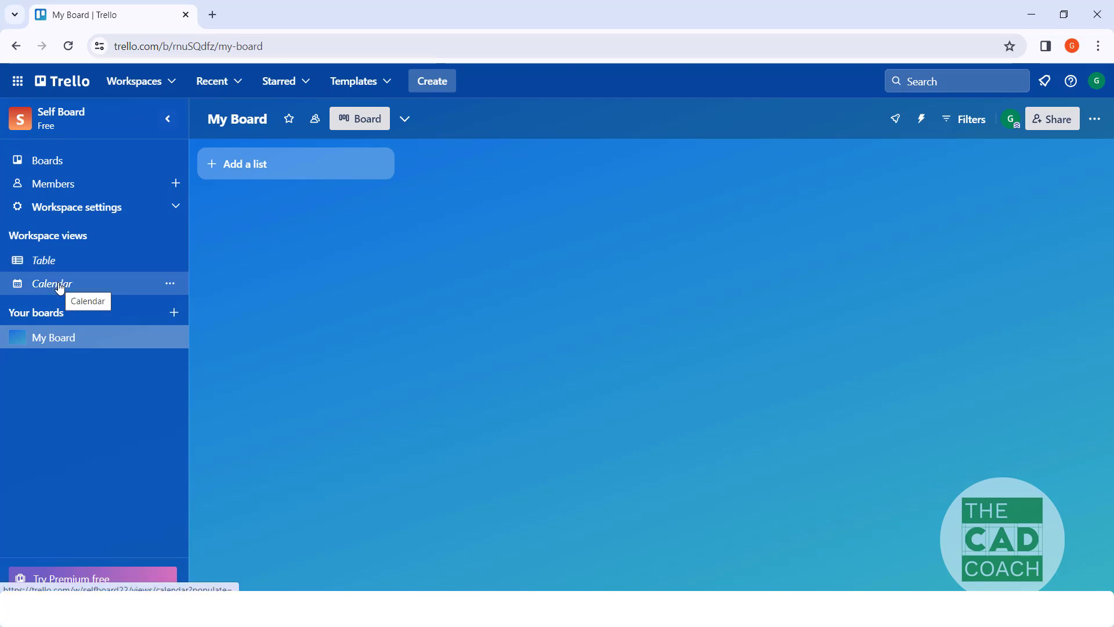
Step: Add three lists named To do, Doing and Done to My Board
click(248, 167)
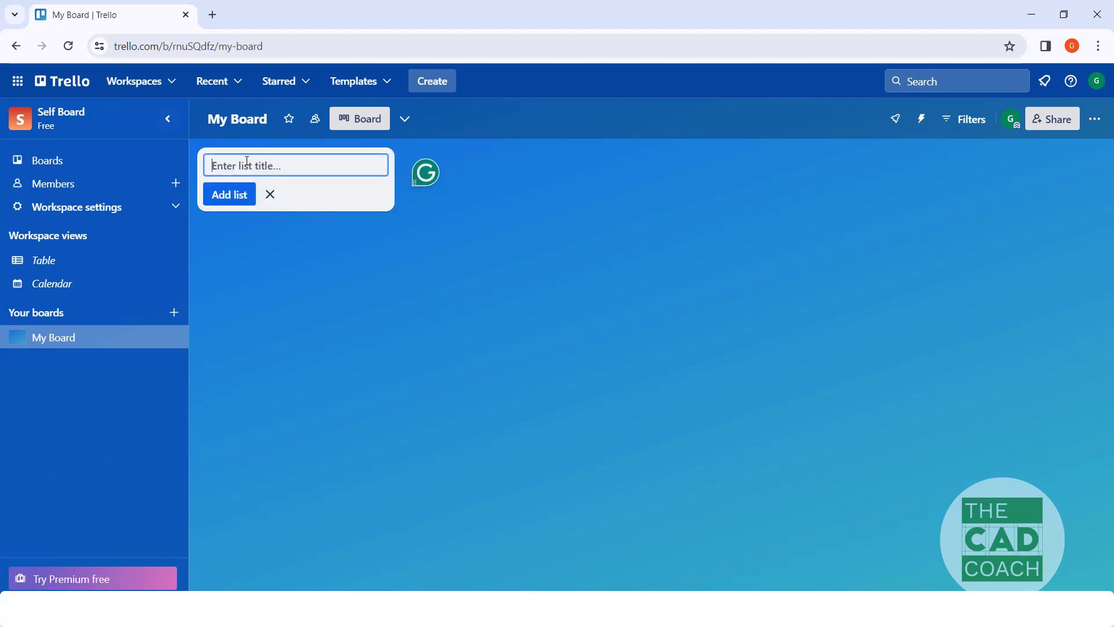
text(To do)
key(Return)
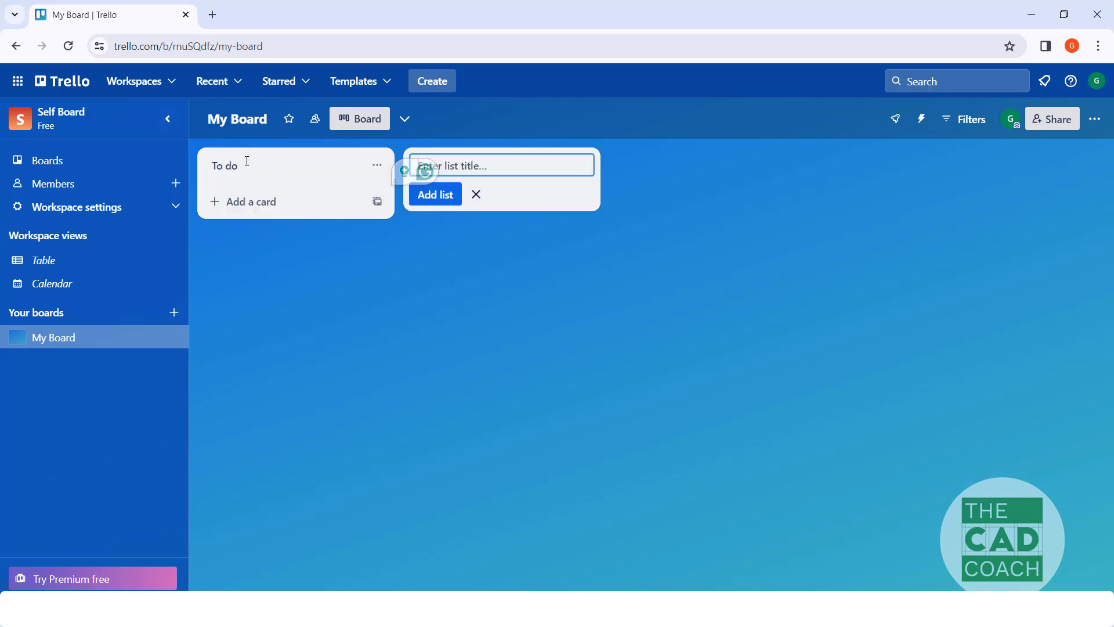
text(Doing)
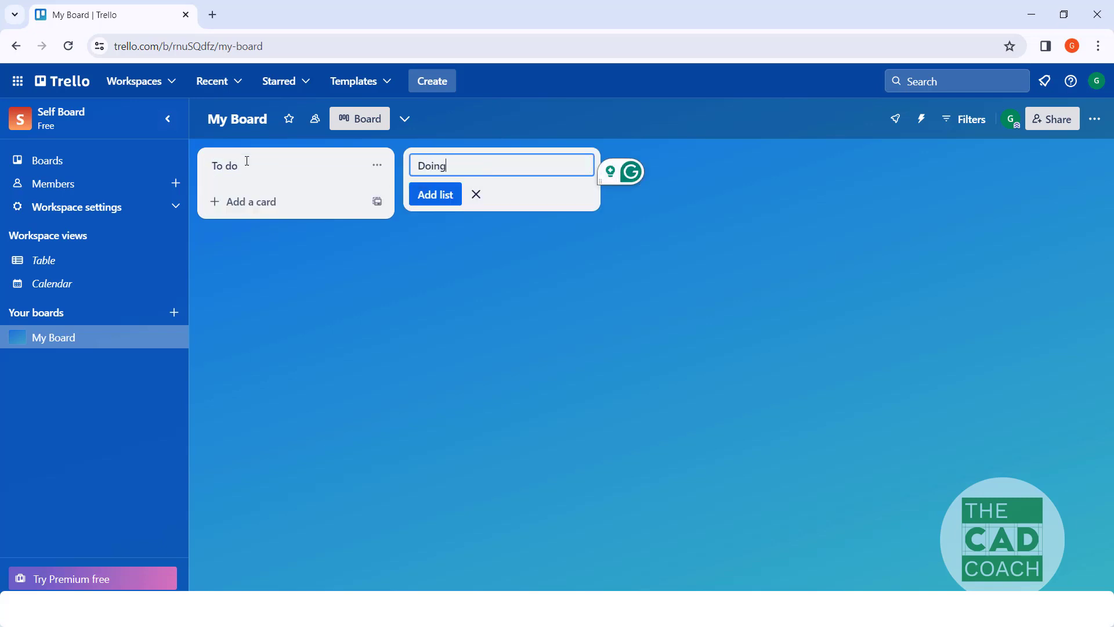
key(Return)
text(Done)
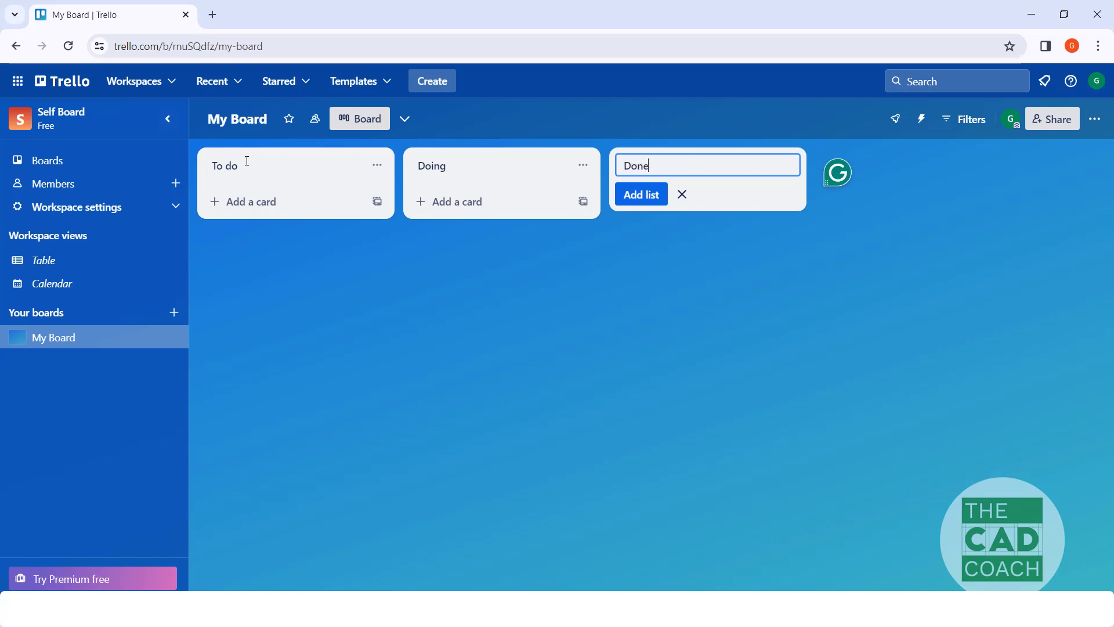
key(Return)
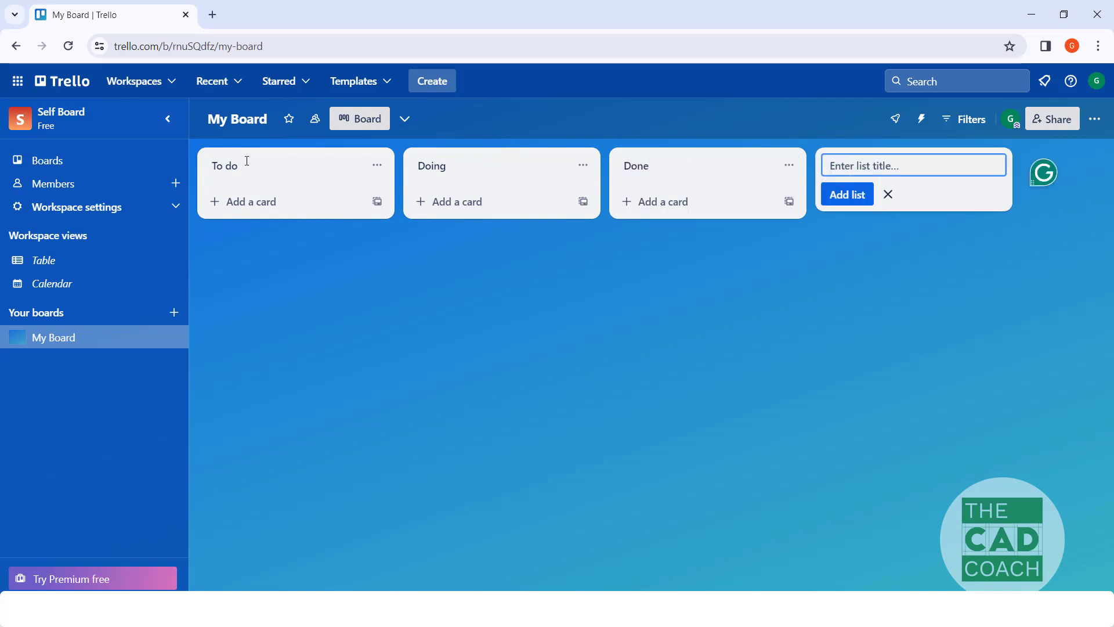
click(261, 264)
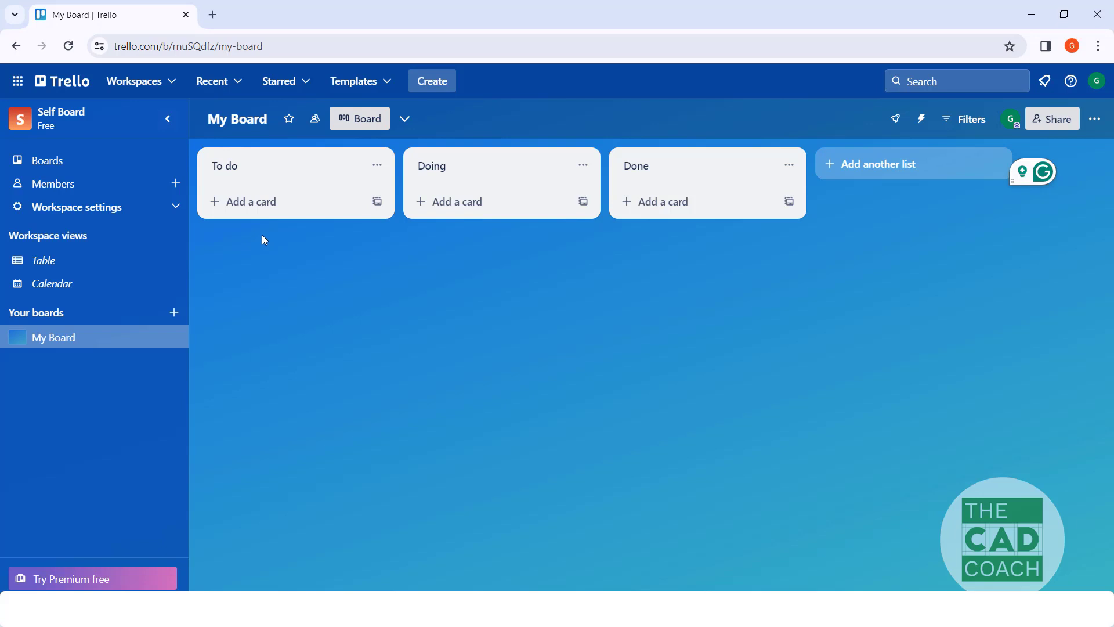
Step: Add a card titled "Learn Dynamo" to the To do list
click(257, 210)
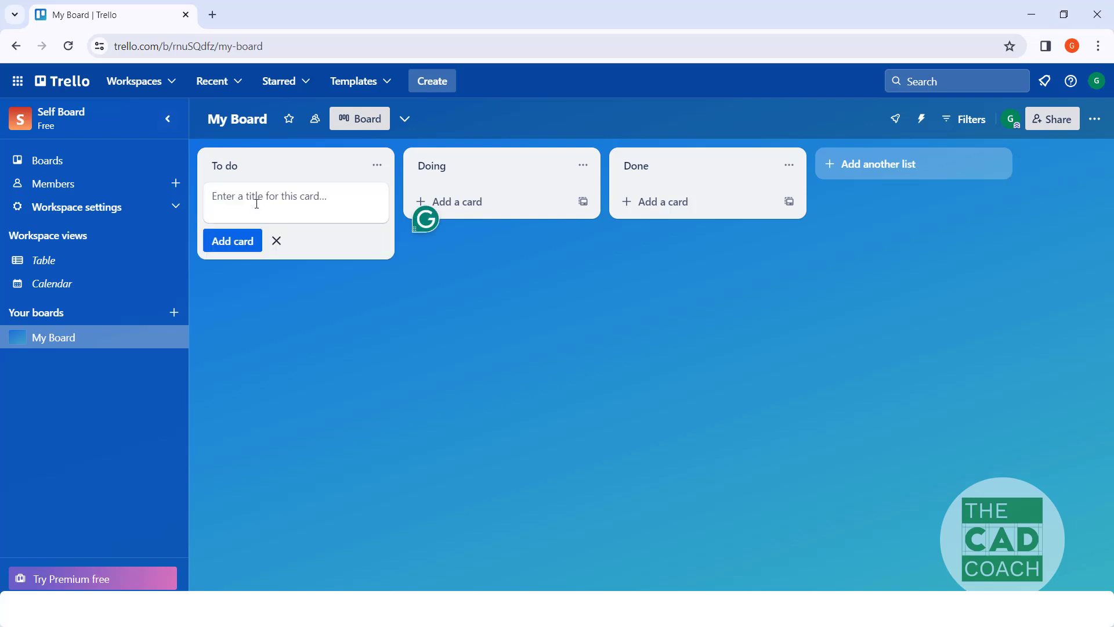
text(Learb)
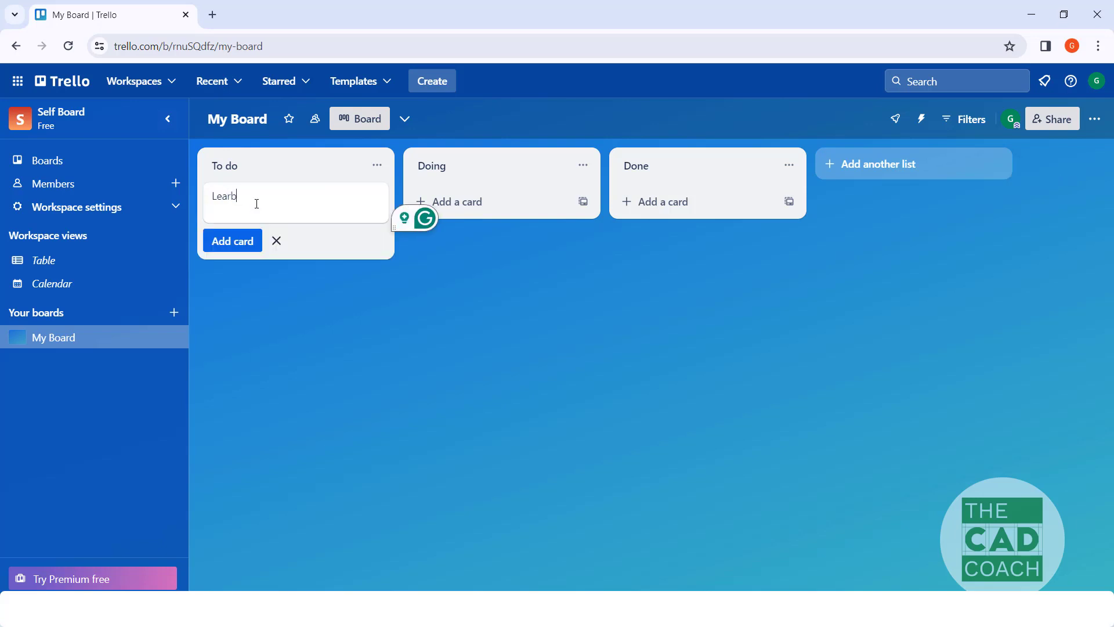
key(BackSpace)
text(n Dy)
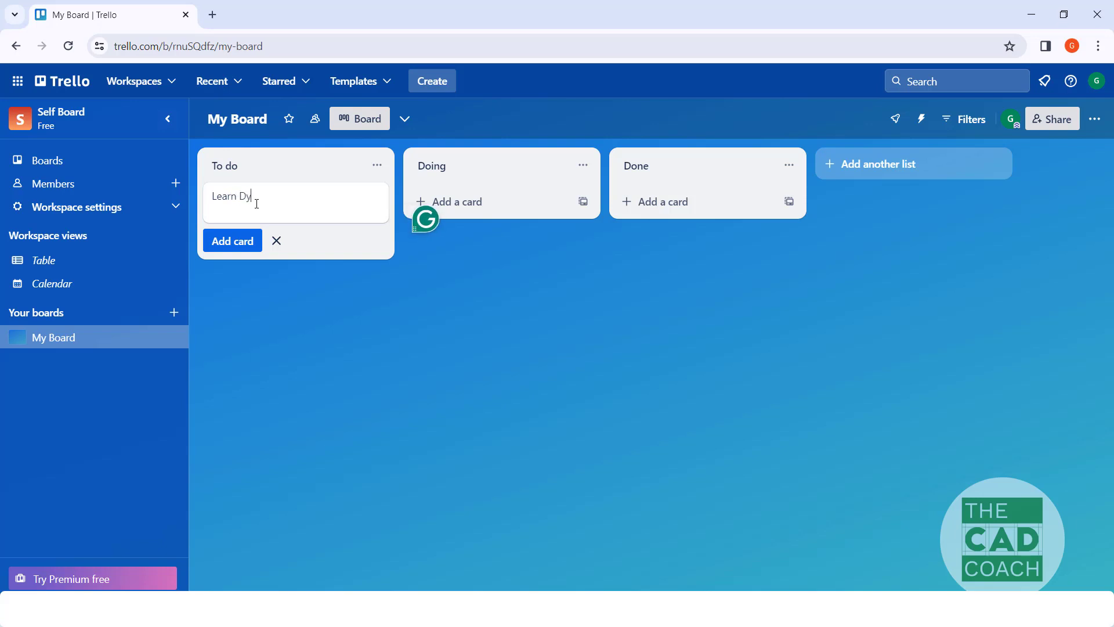
text(namo)
key(Return)
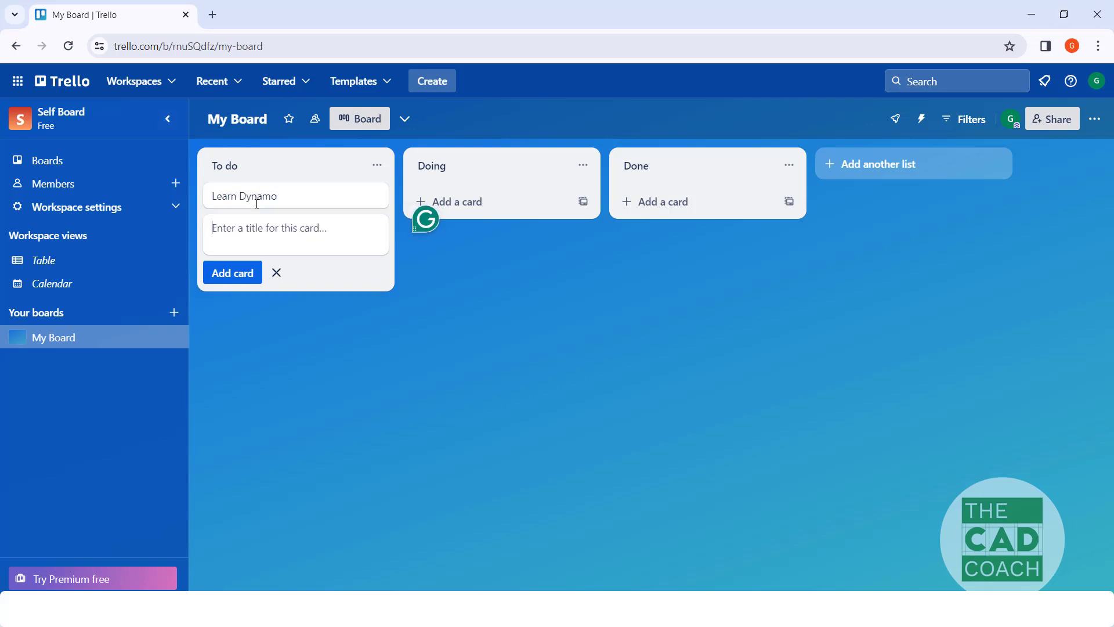
Step: Add a second card to the To do list titled "Create a new website for cad coach"
text(C)
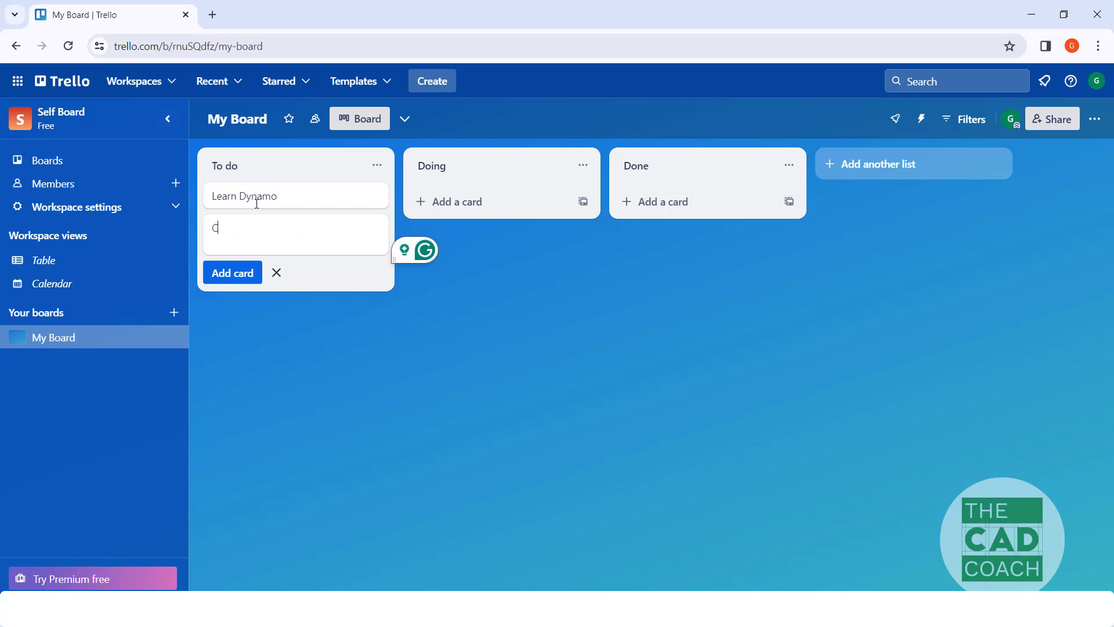
text(reate a )
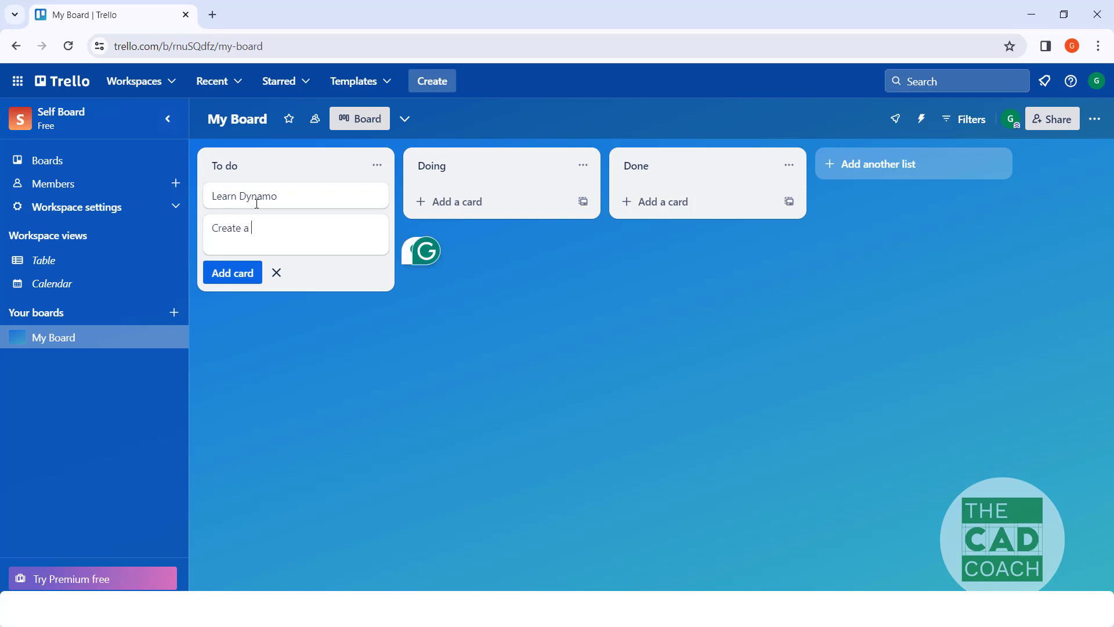
text(new websi)
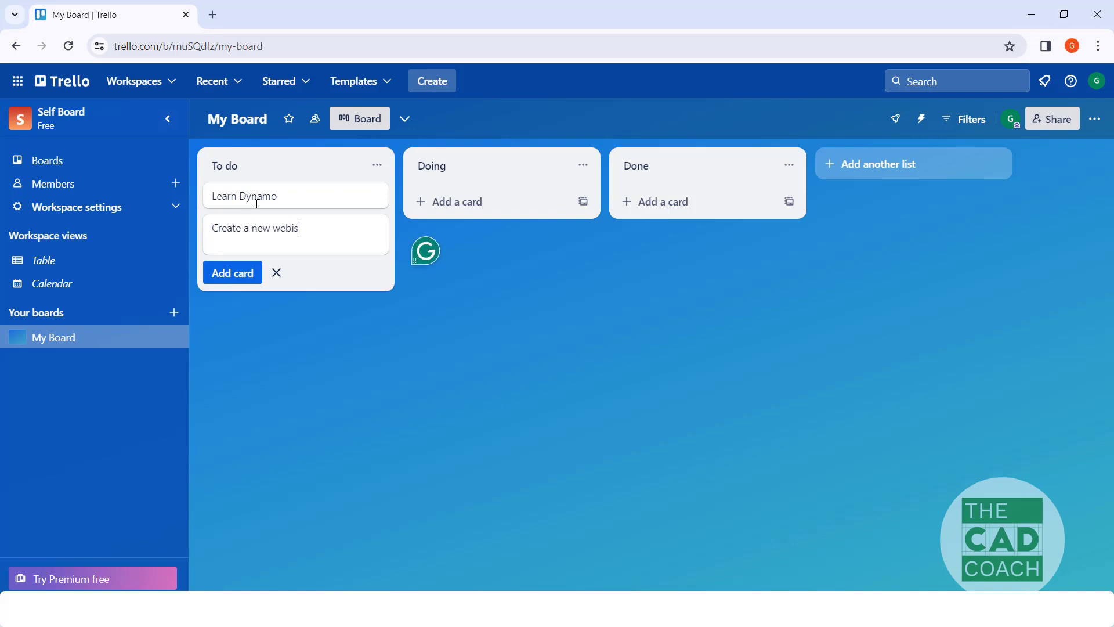
text(te for cad coach)
key(Return)
Step: Add two more cards to the To do list, titled "Learn C#" and "Learn Python"
text(Le)
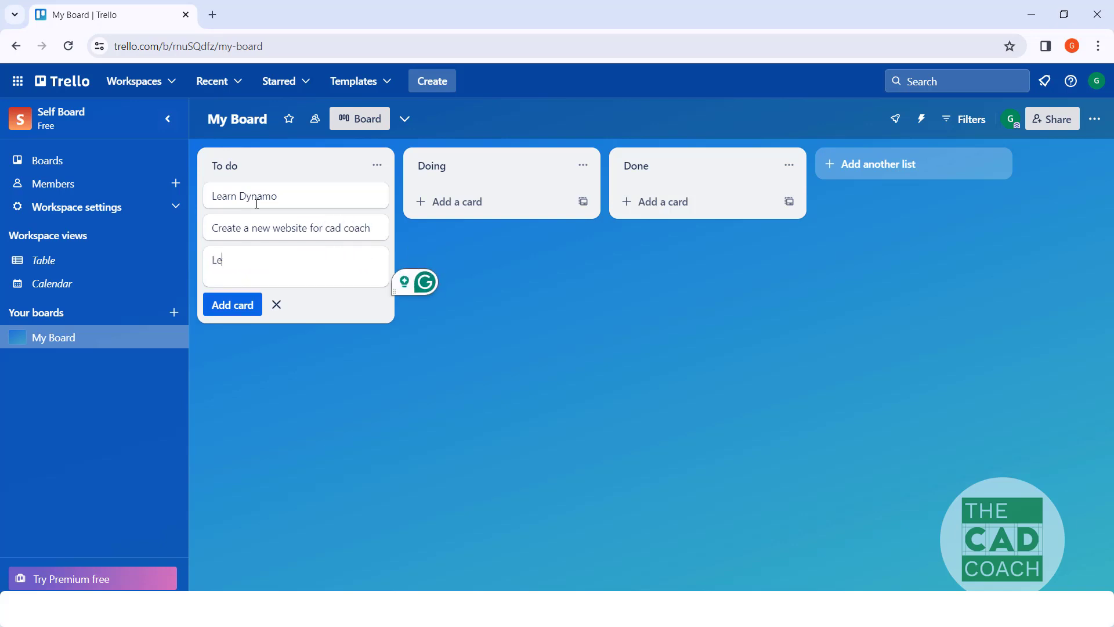
text(arn )
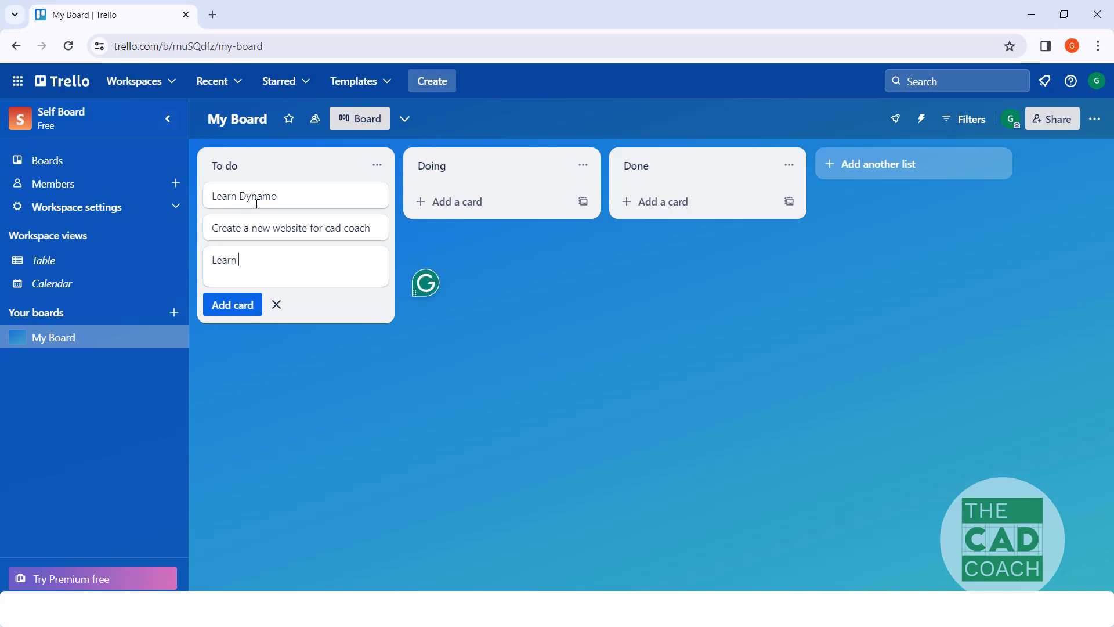
text(C#)
key(Return)
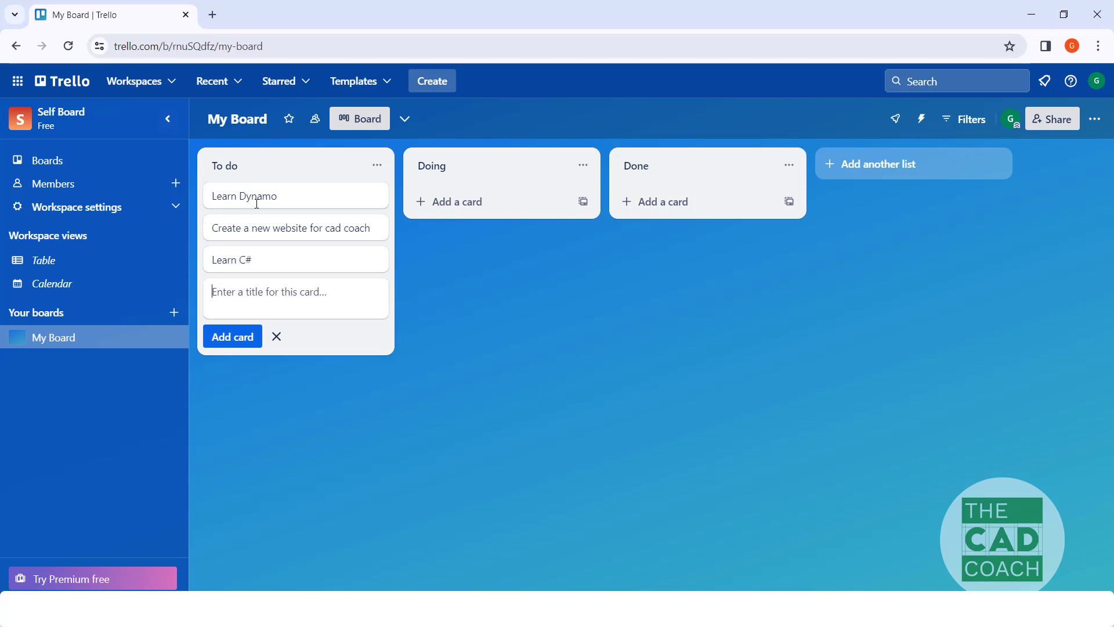
text(Lear)
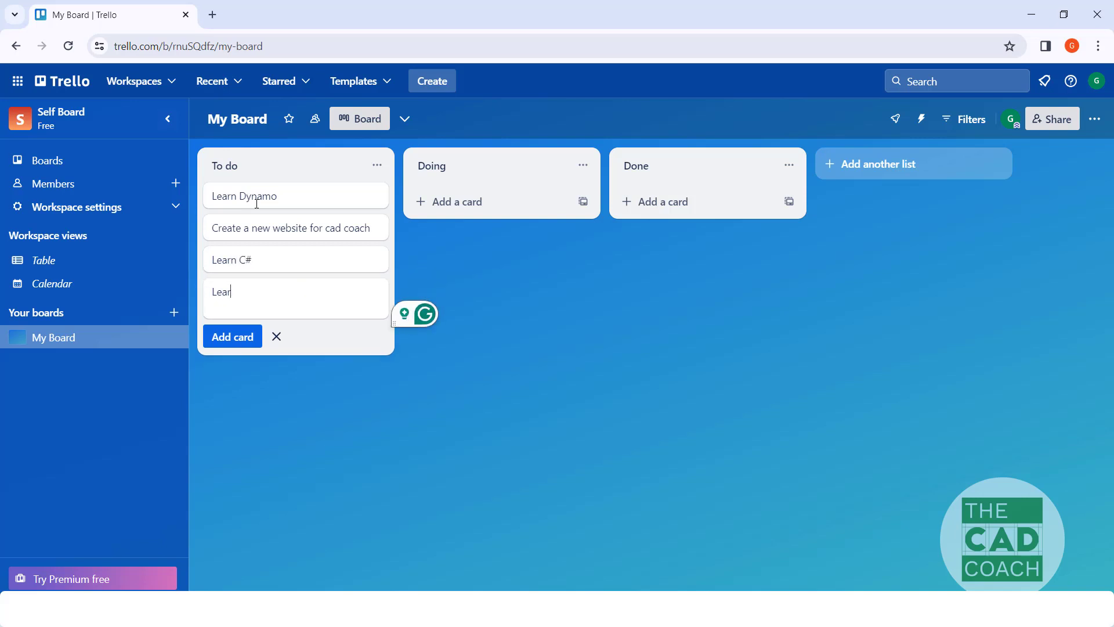
text(n Py)
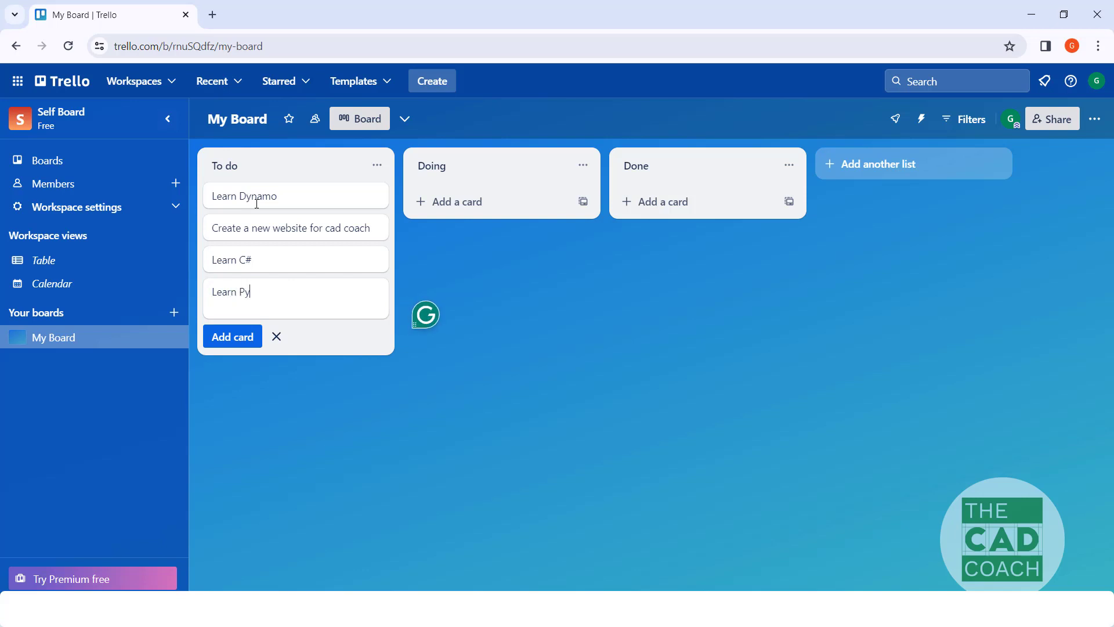
text(thon)
key(Return)
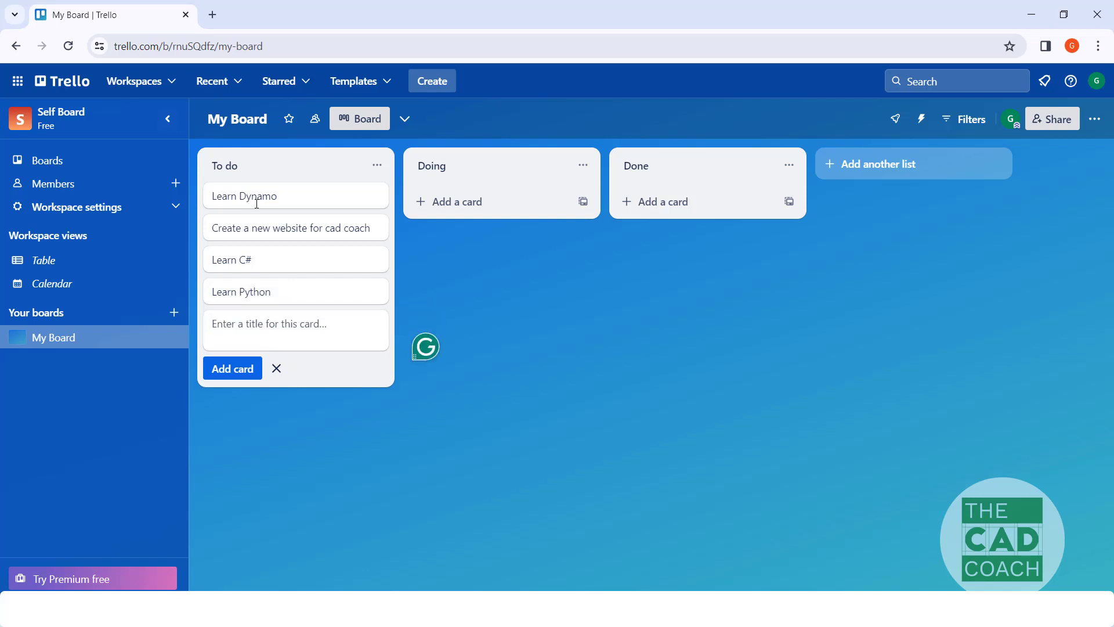
Step: Add a card titled "Develop an idea for Cadcoach app" to the To do list
text(Develop an idea)
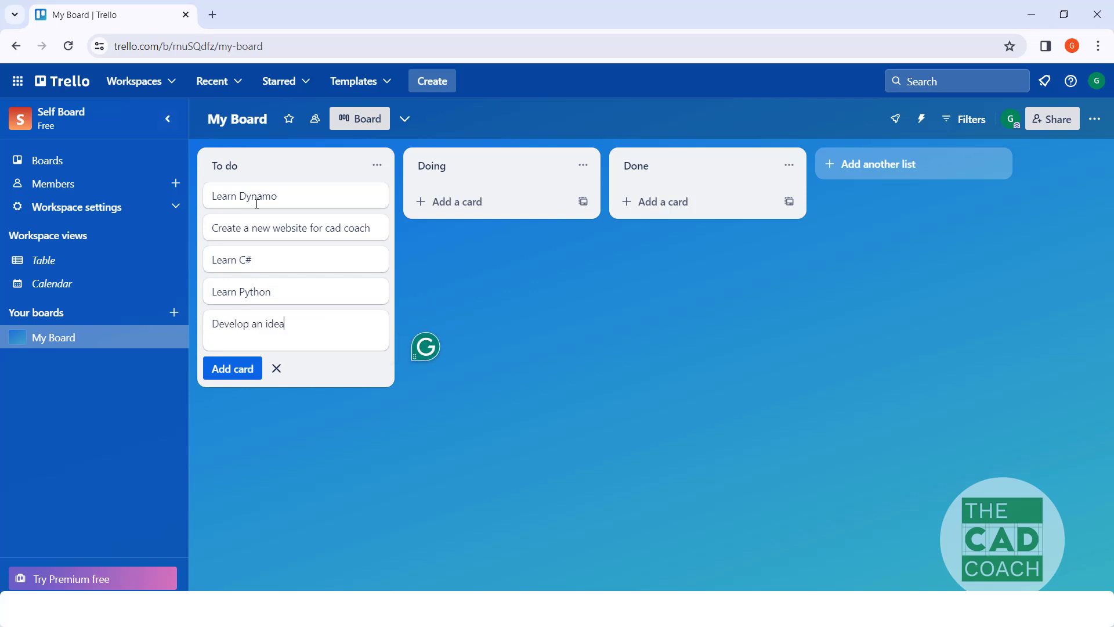
text( for CADC)
key(BackSpace)
key(BackSpace)
key(BackSpace)
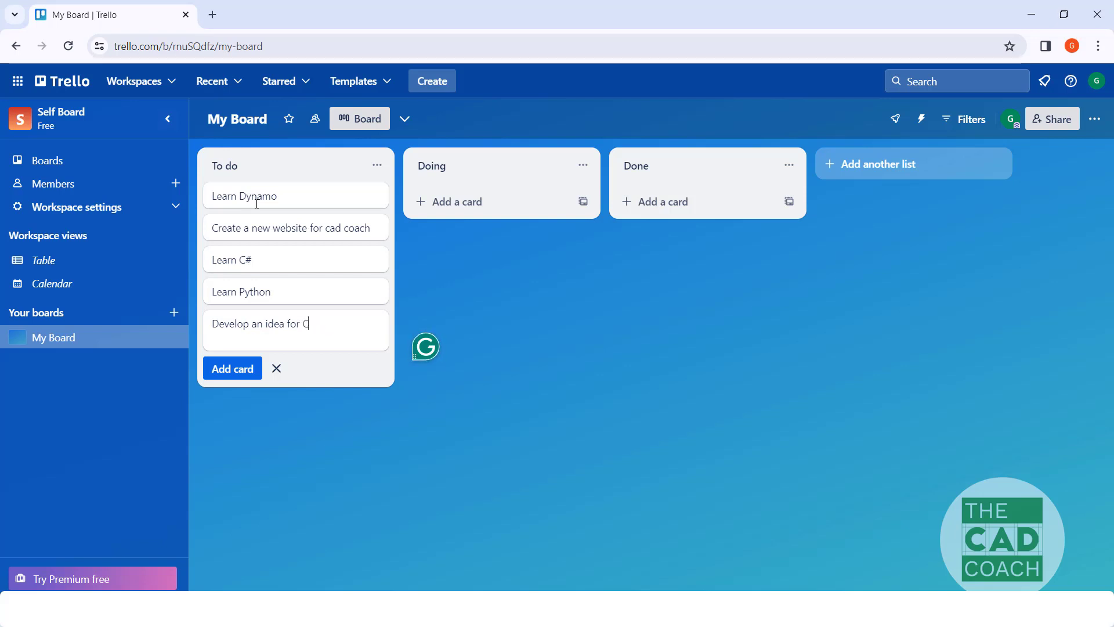
text(adcoach app)
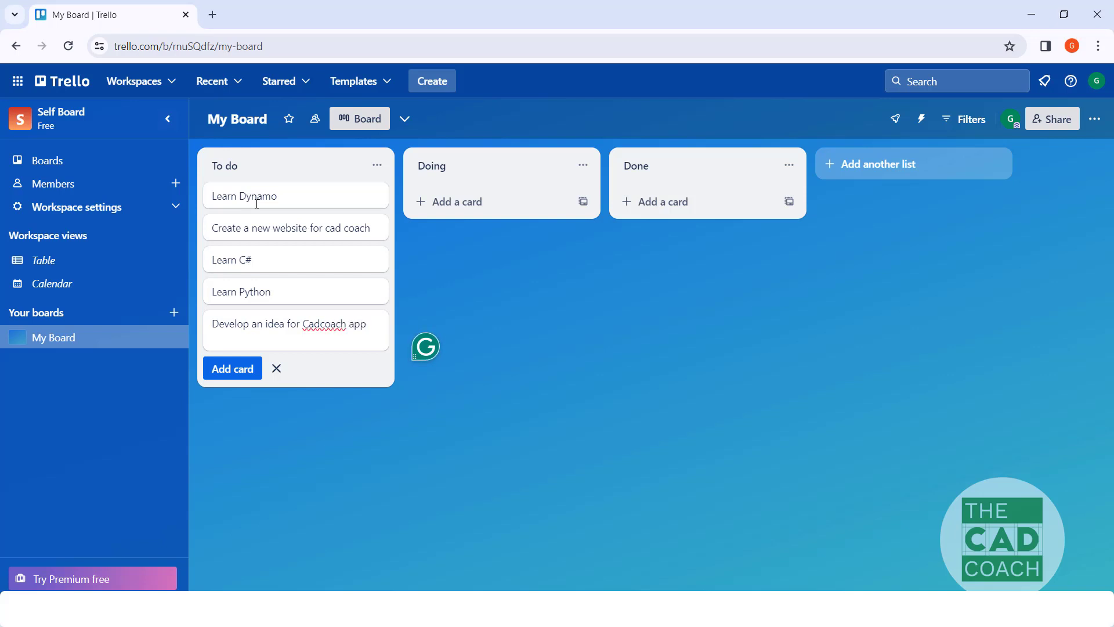
key(Return)
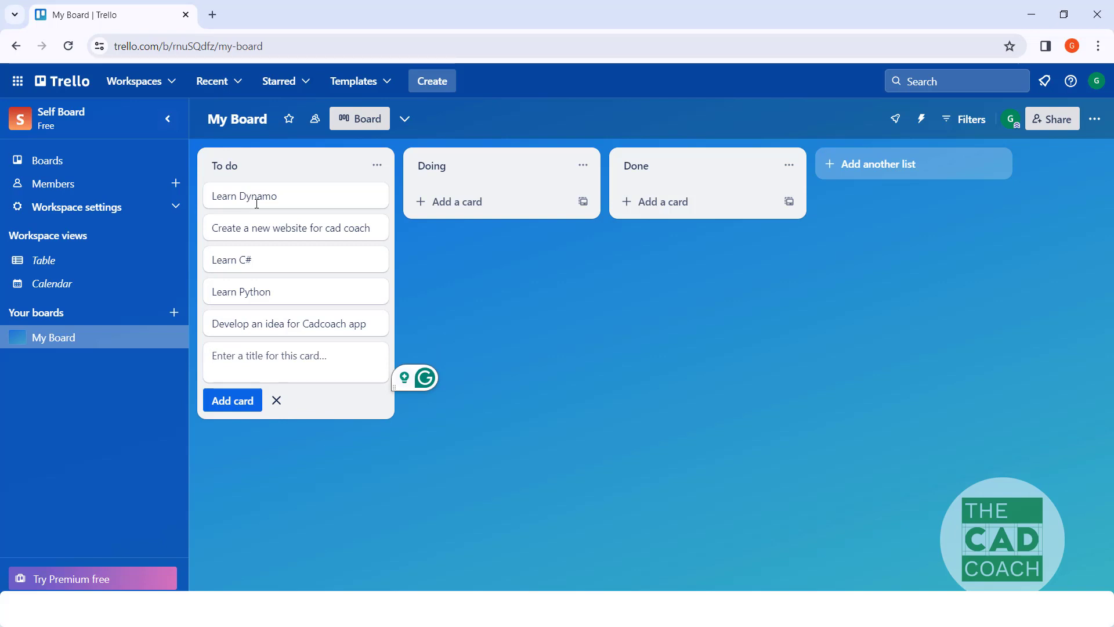
Step: Add a final card titled "Autocad course creation" to the To do list and finish card entry
text(Autocad course creation)
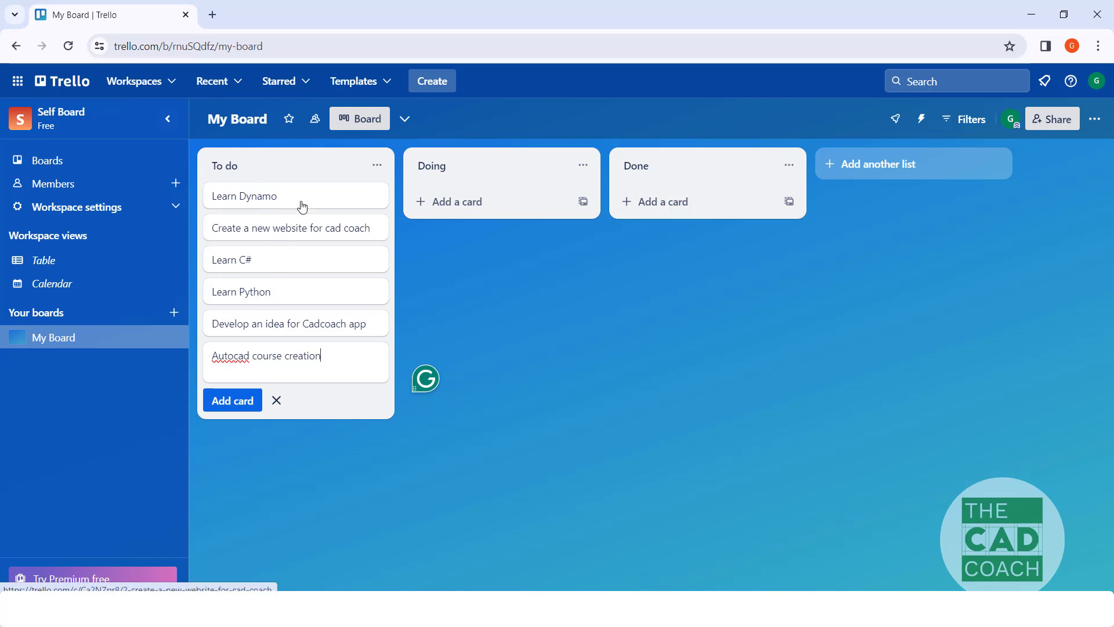
click(455, 284)
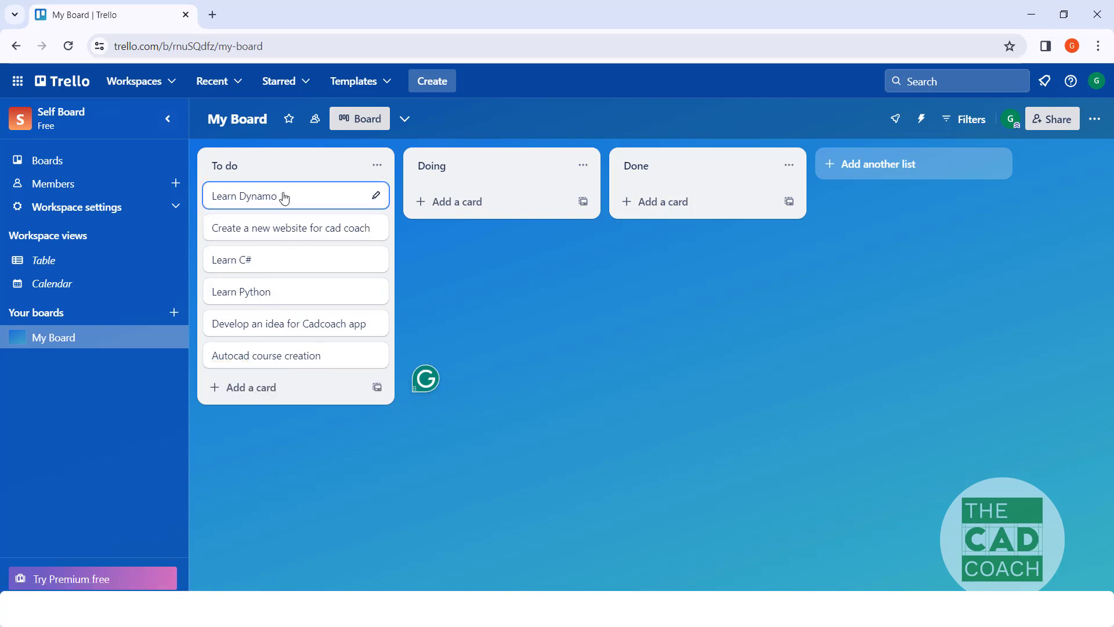
Step: Move the Learn Dynamo, Create a new website for cad coach and Autocad course creation cards from To do to Doing
drag(281, 196, 472, 202)
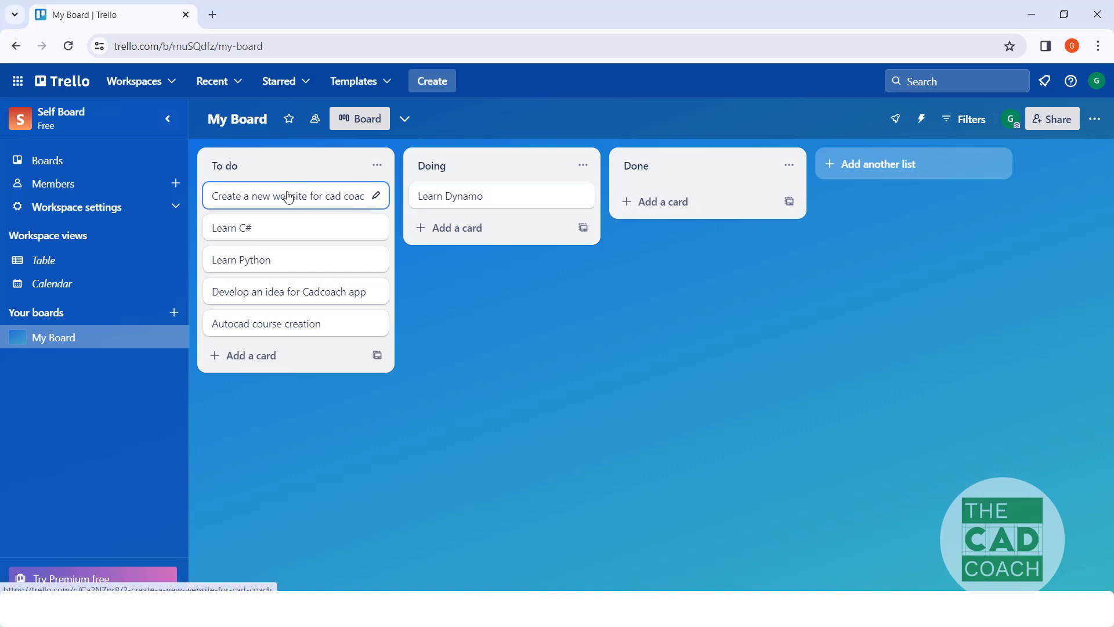
drag(289, 197, 427, 226)
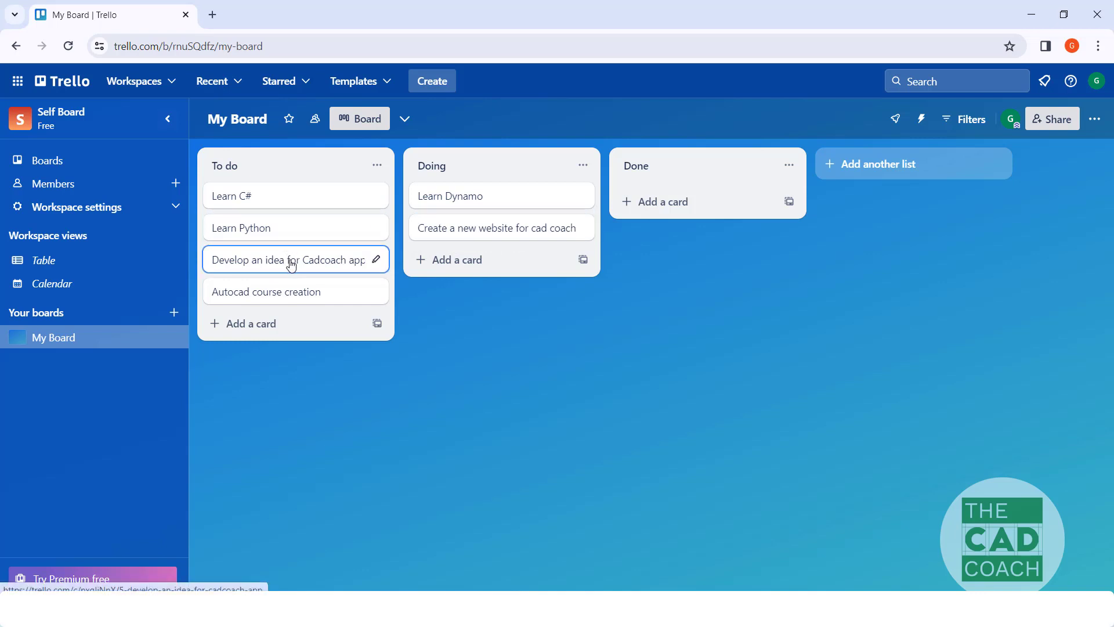
drag(273, 297, 473, 299)
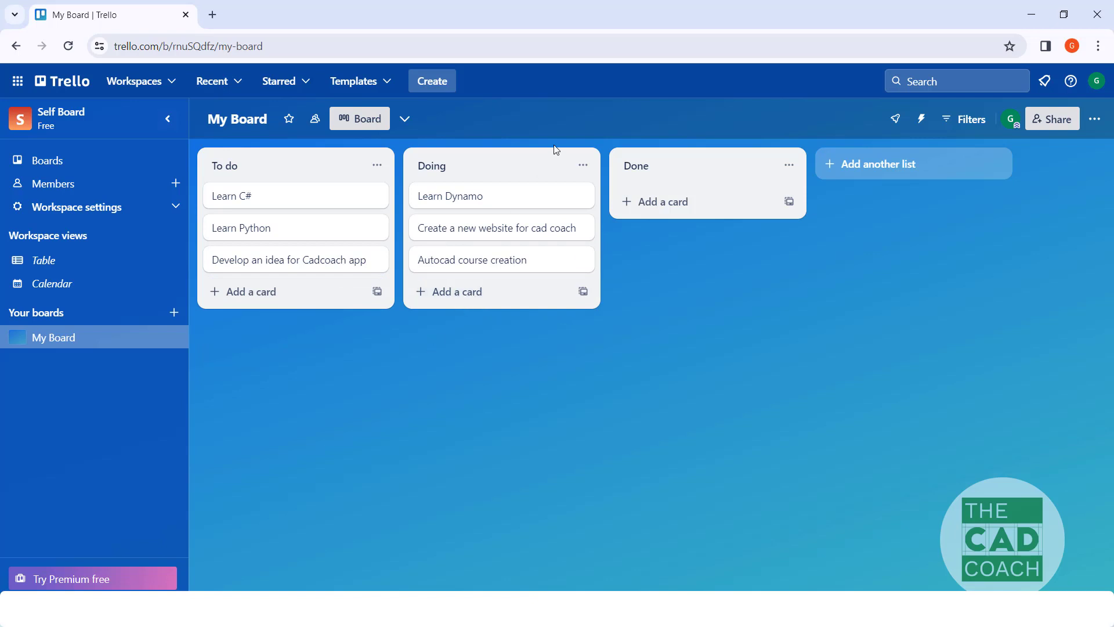
Step: Add a card titled "Autocad in 10 mins" to the Done list
click(667, 202)
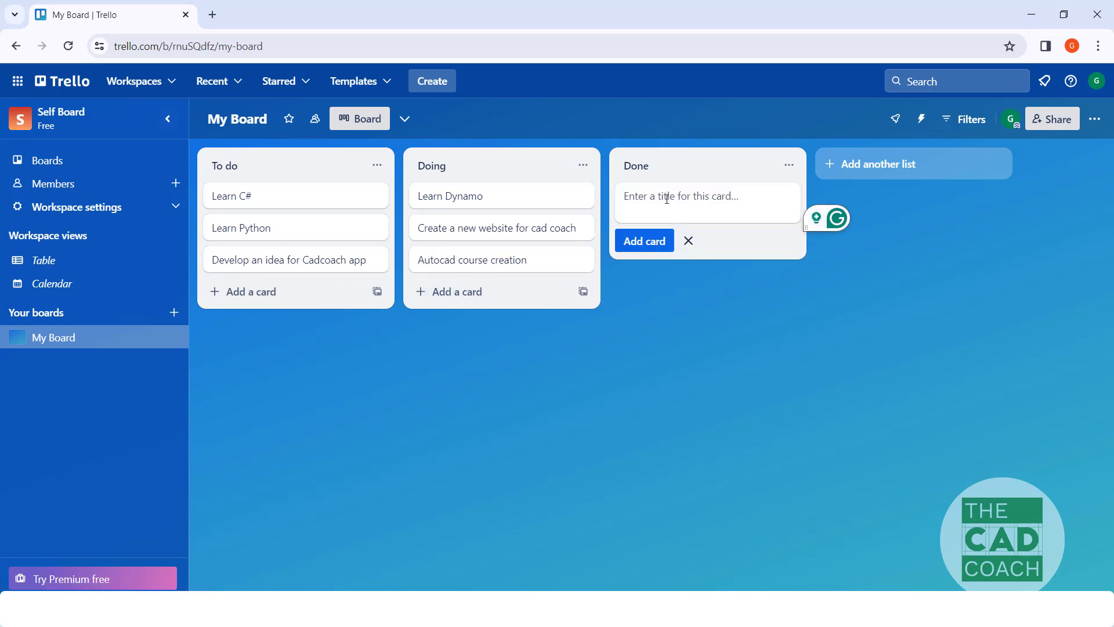
text(Autocad in 10 m)
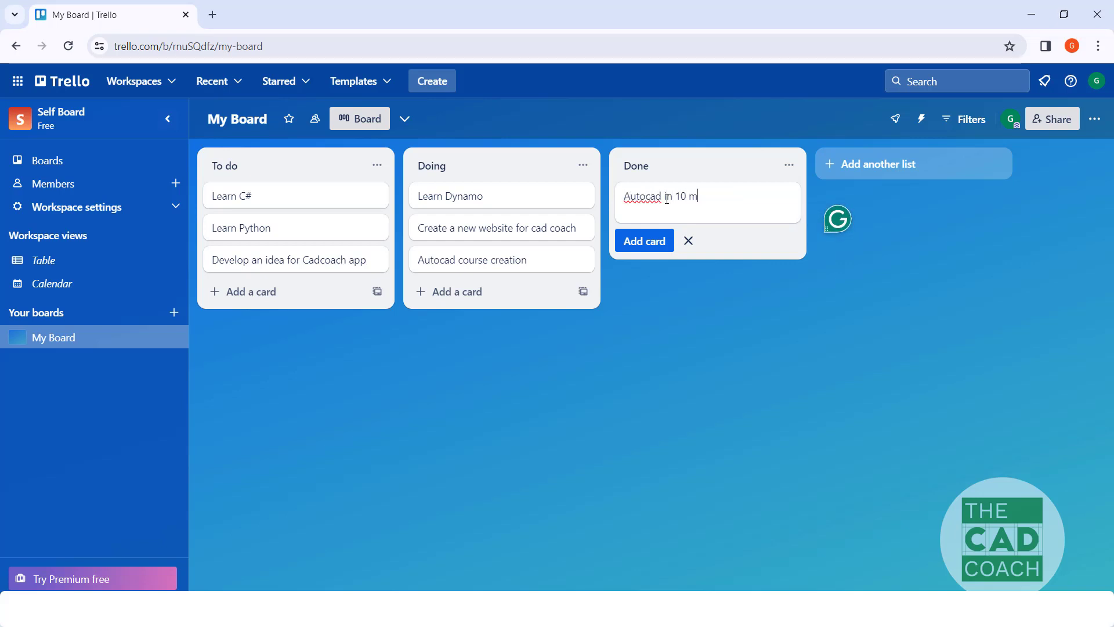
text(ins)
key(Return)
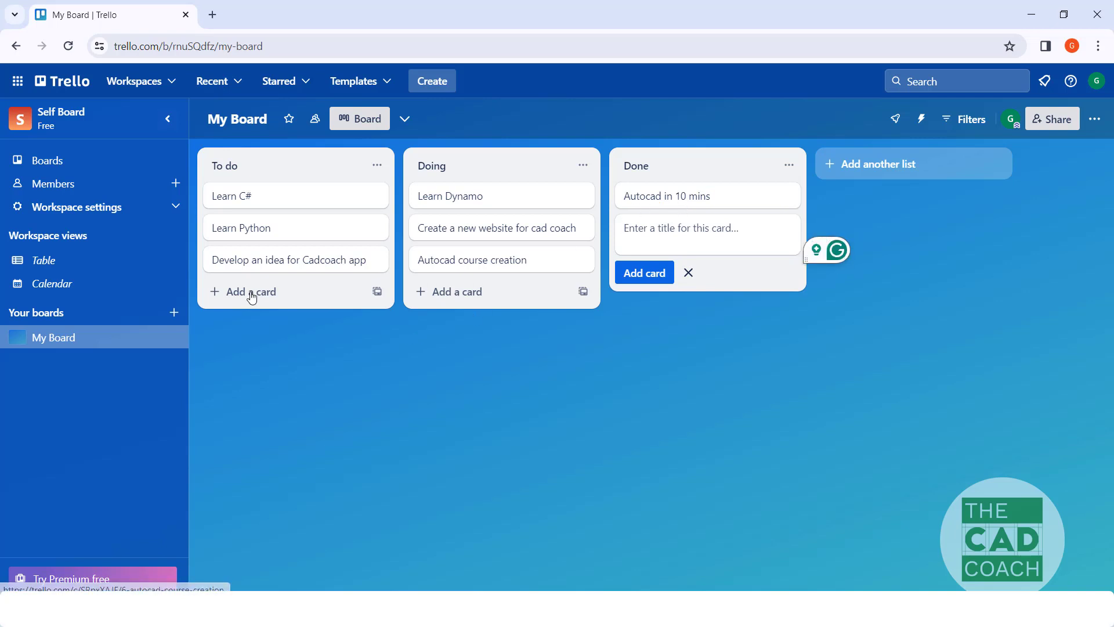
Step: Add a fourth list named "Youtube videos" to the board, after the Done list
click(872, 165)
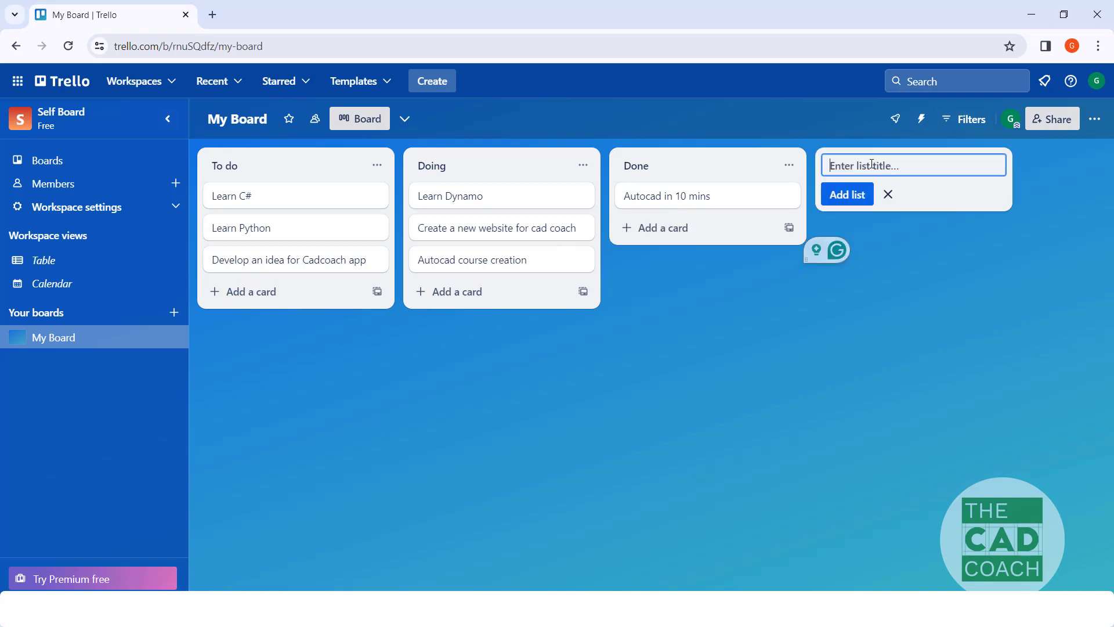
text(Youtu)
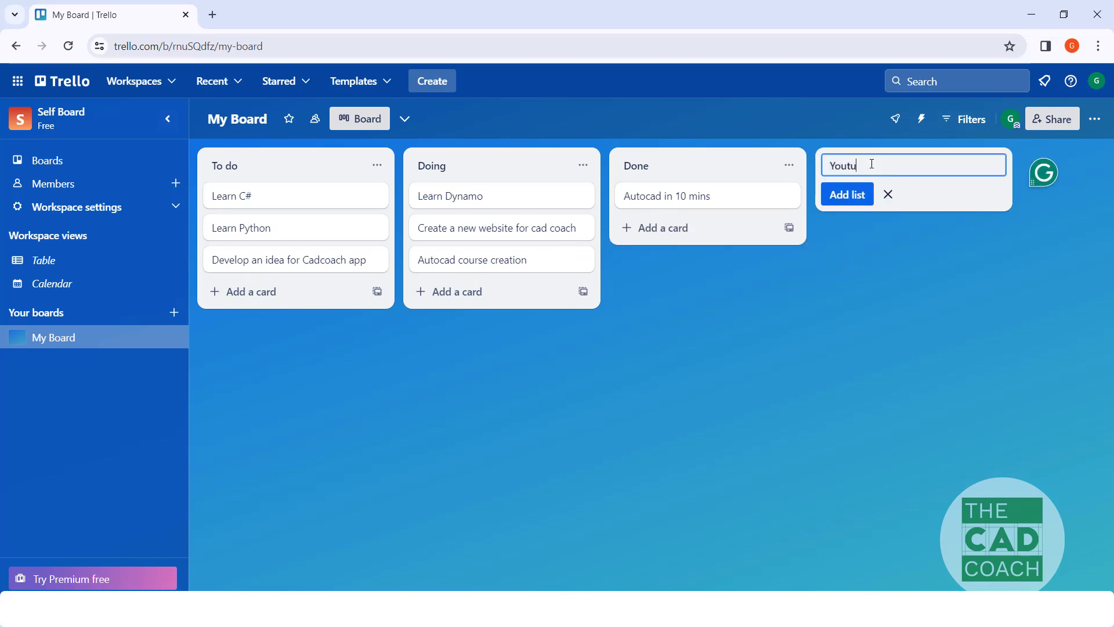
text(be videos)
click(872, 244)
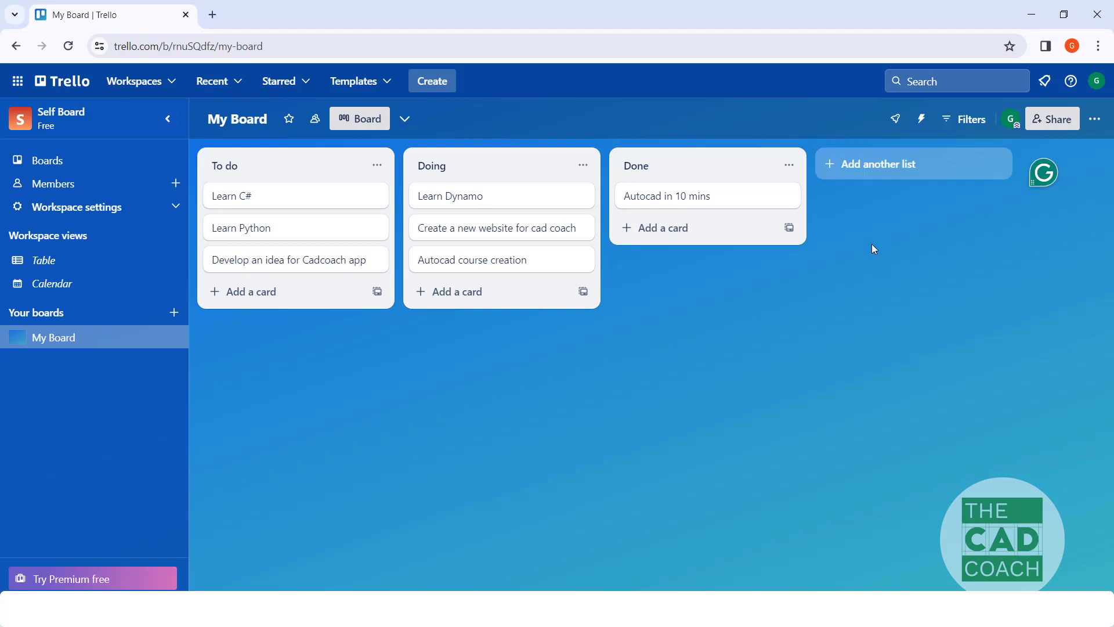
click(866, 168)
click(851, 191)
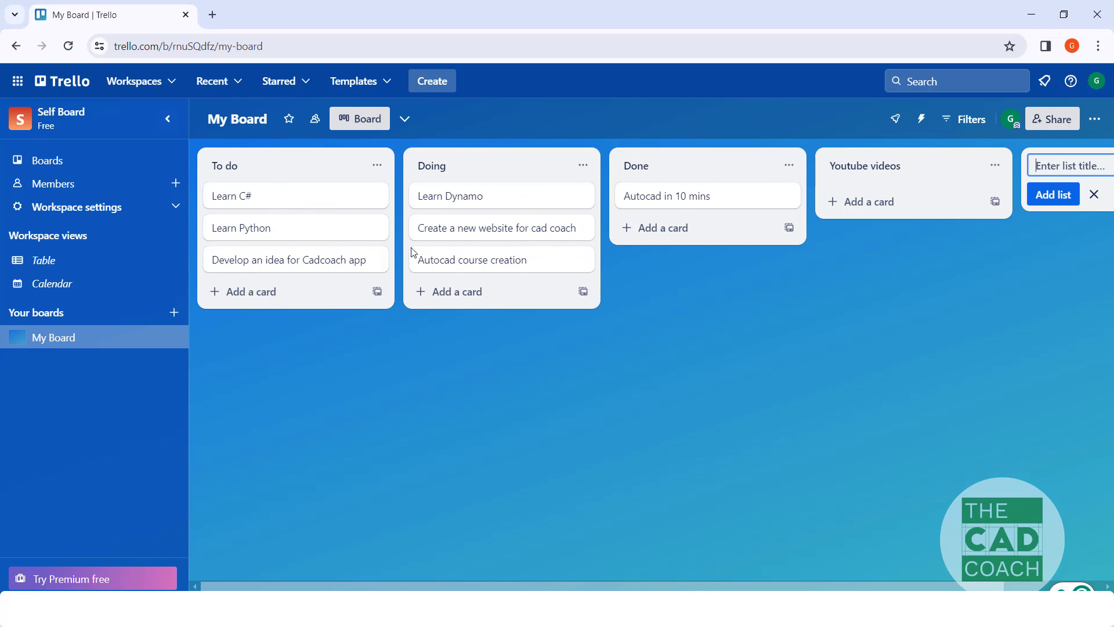
Step: Open the Autocad course creation card in the Doing list and examine its title, description, activity and card options
click(461, 260)
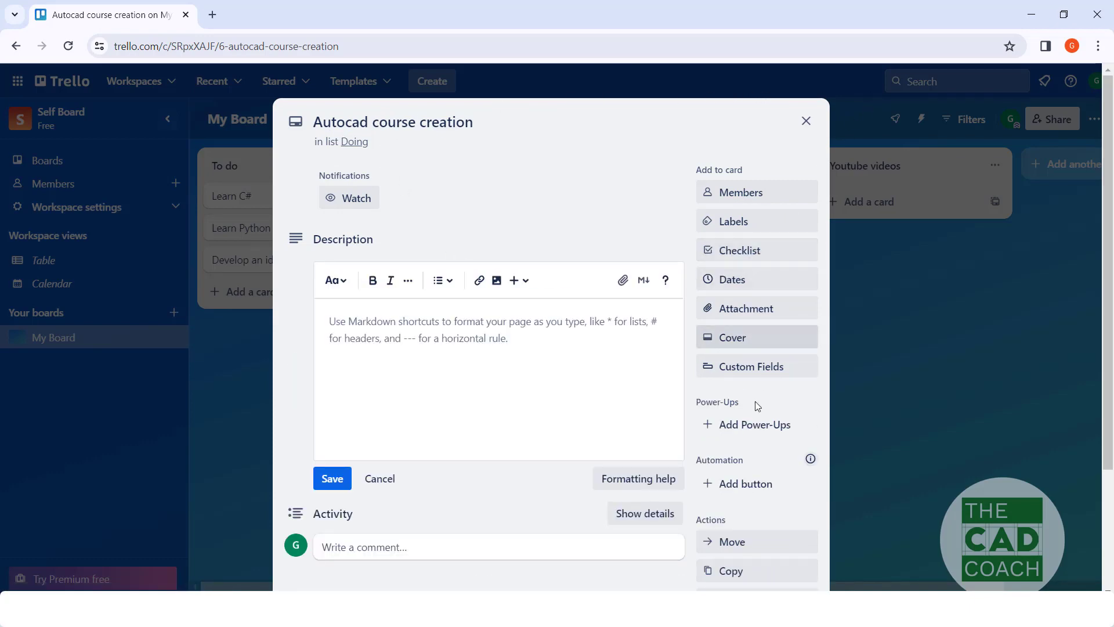
scroll(524, 225, down, 1)
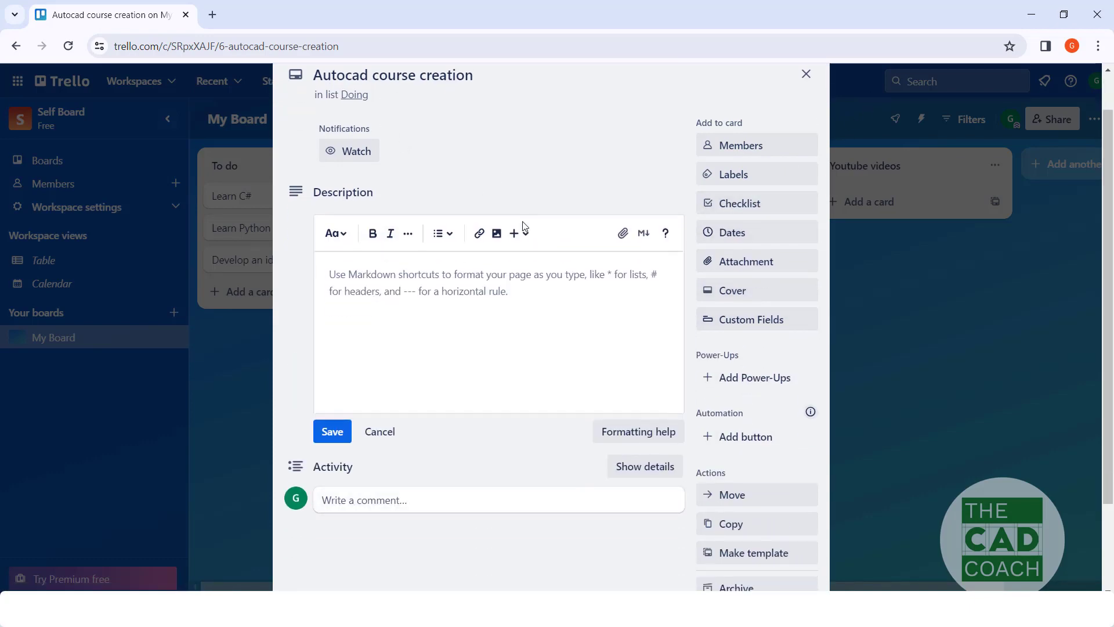
scroll(524, 225, up, 1)
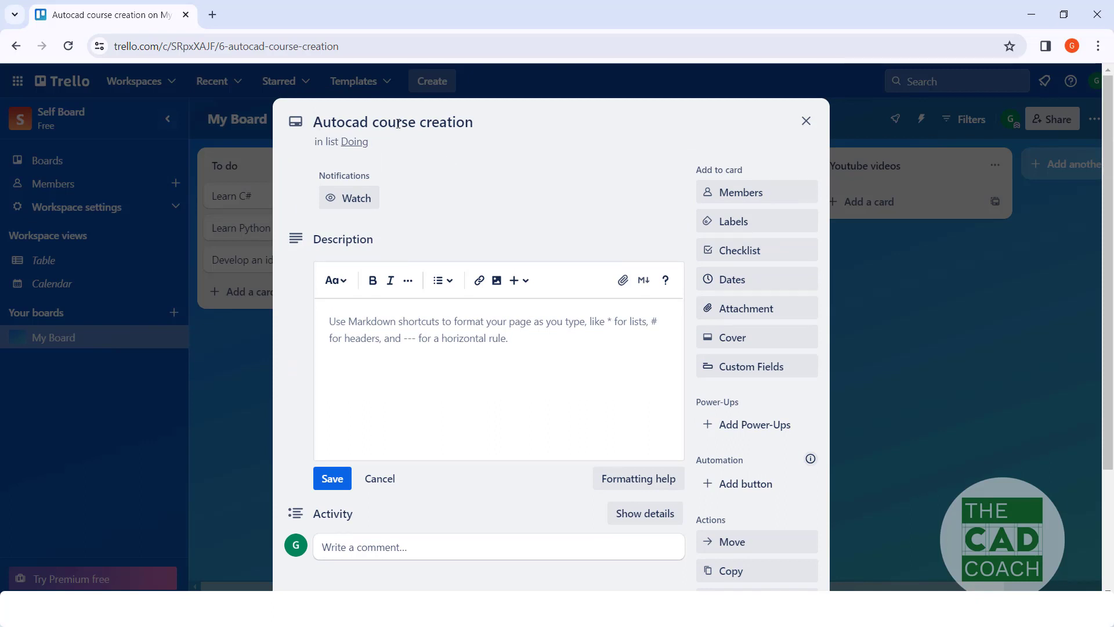
click(420, 122)
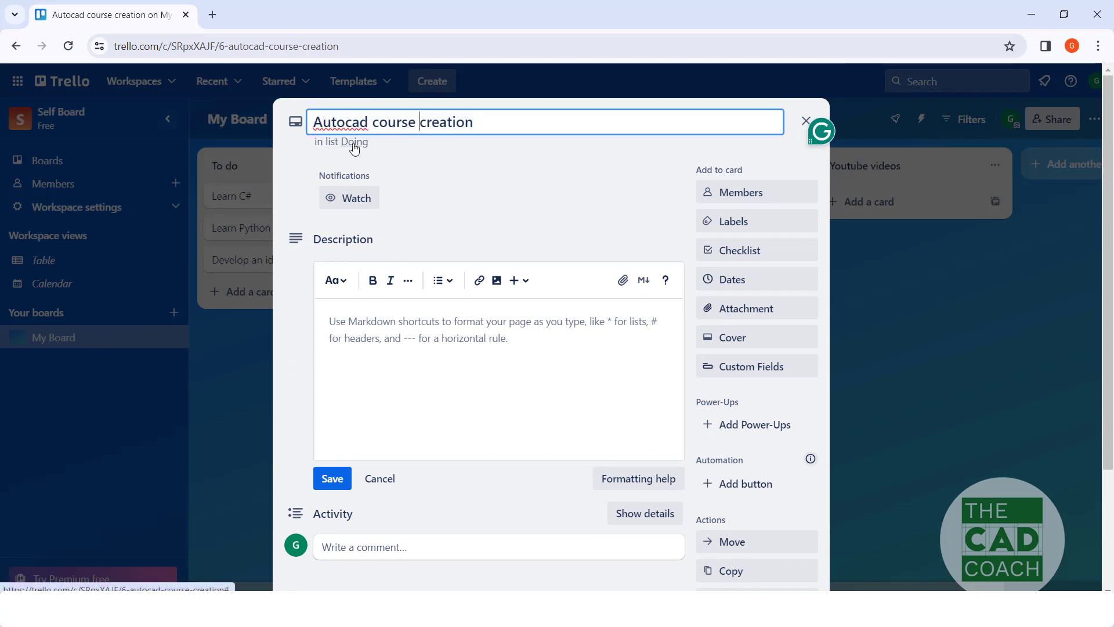
click(445, 226)
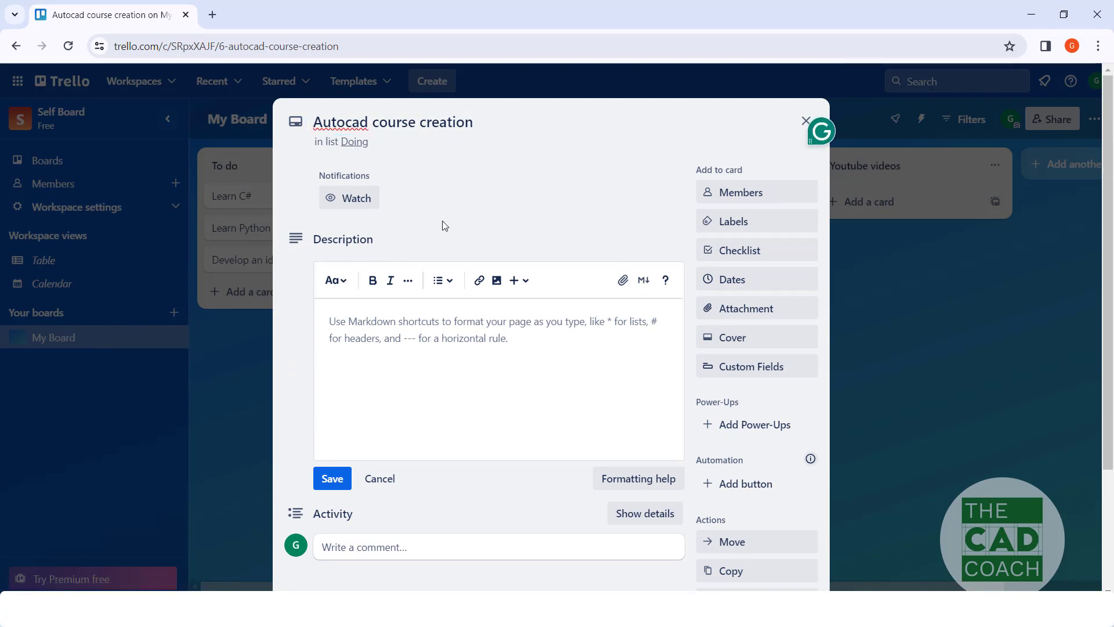
Step: Title the green label "Content" and apply it to the Autocad course creation card
click(728, 222)
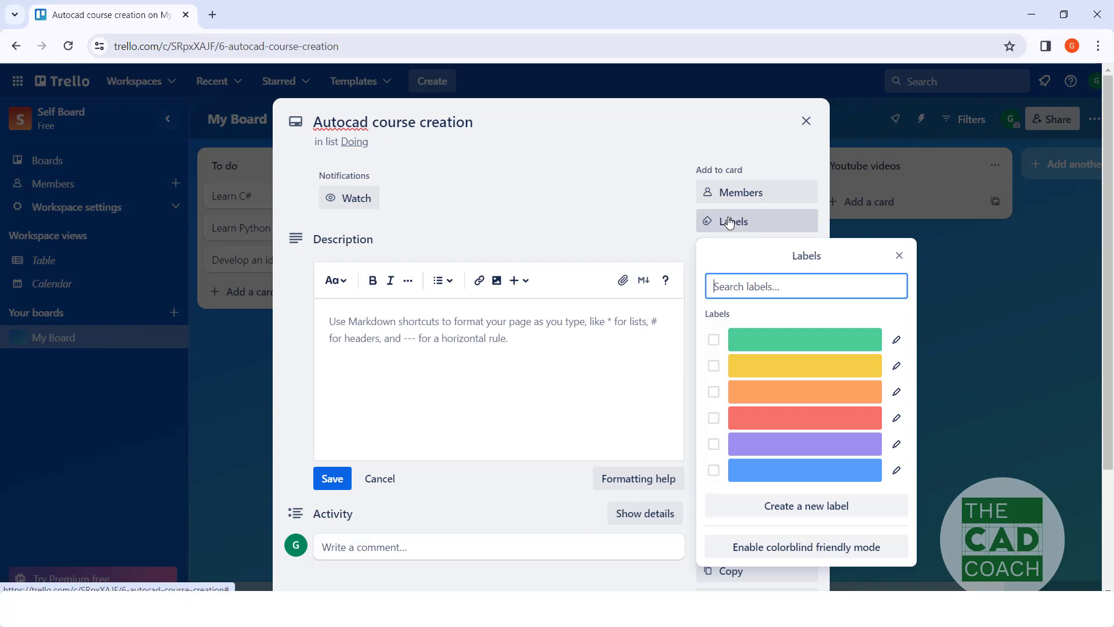
click(754, 342)
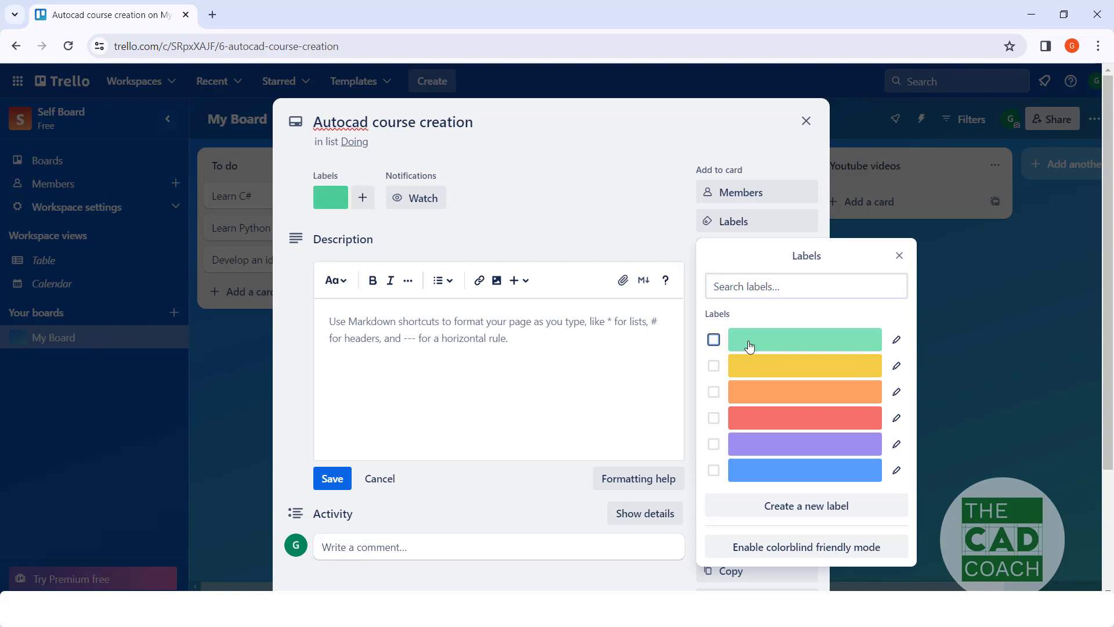
click(739, 340)
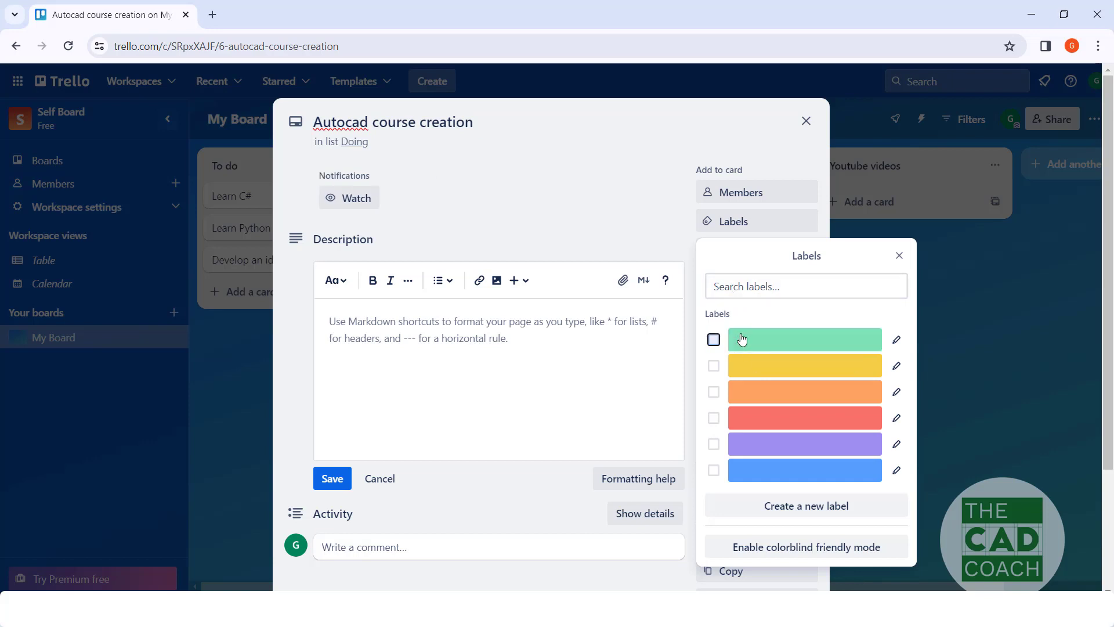
click(896, 339)
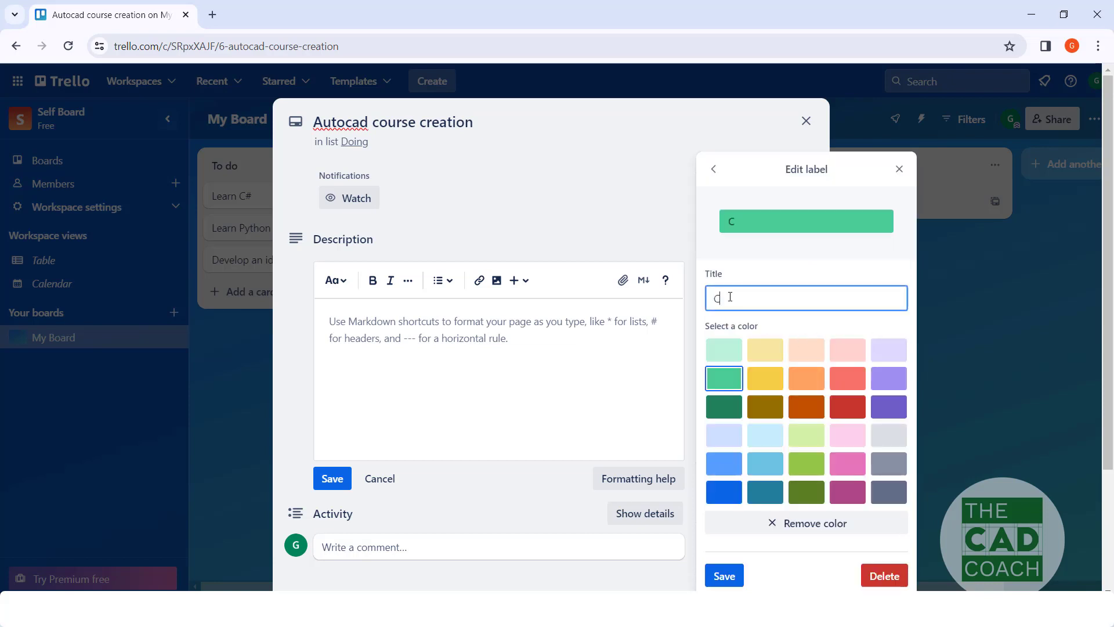
text(Content)
click(724, 575)
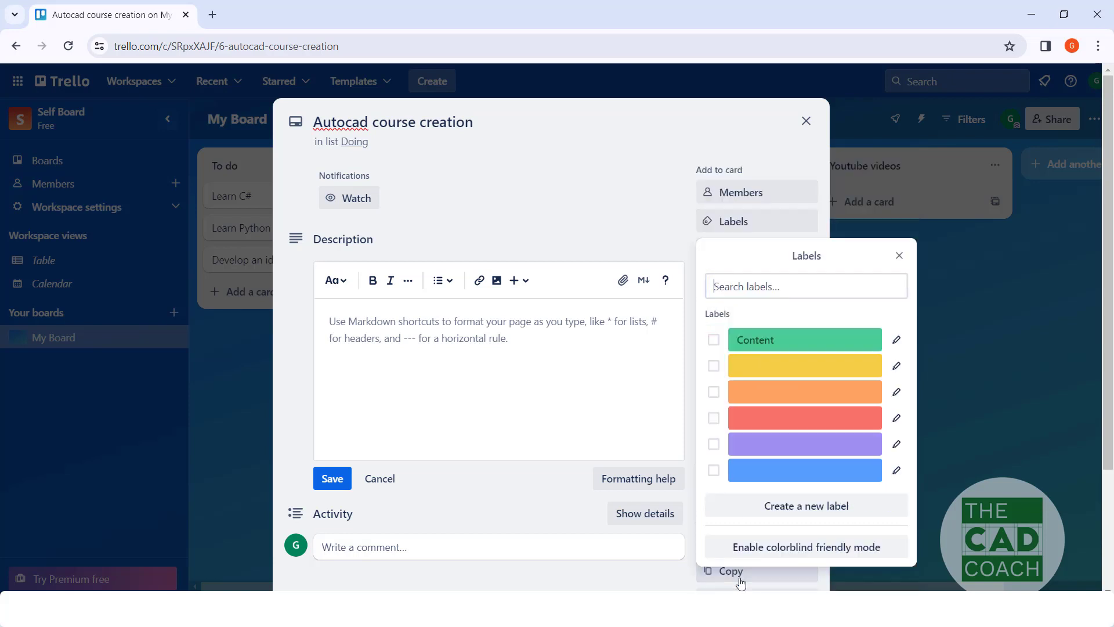
click(836, 340)
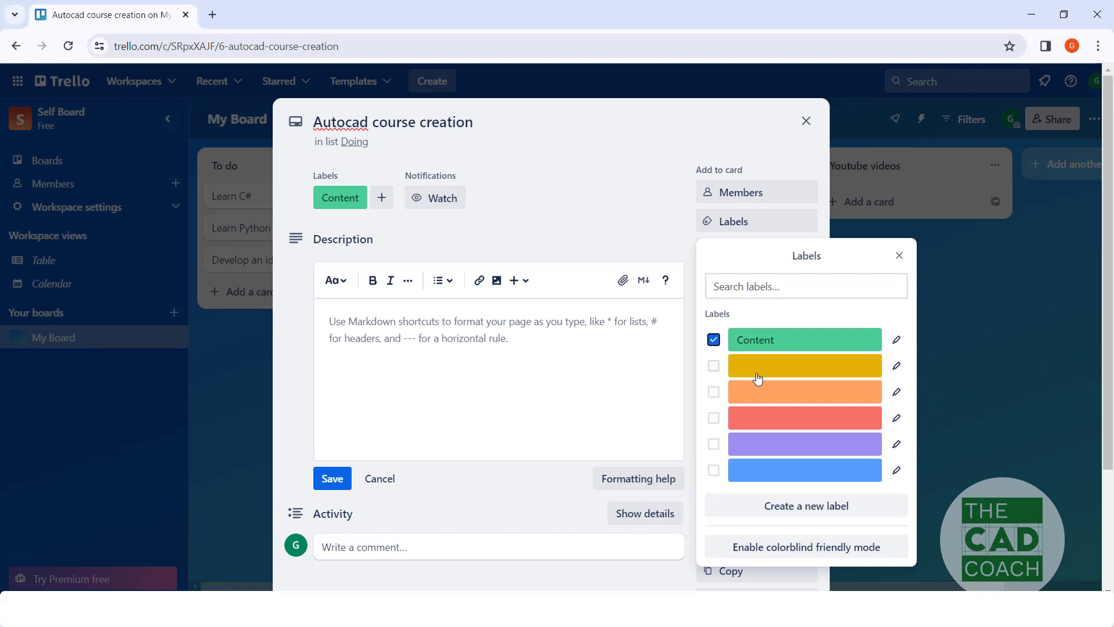
Step: Create a subtle yellow label titled "for TCC" and apply it to the card alongside the Content label
click(740, 287)
text(for TCC)
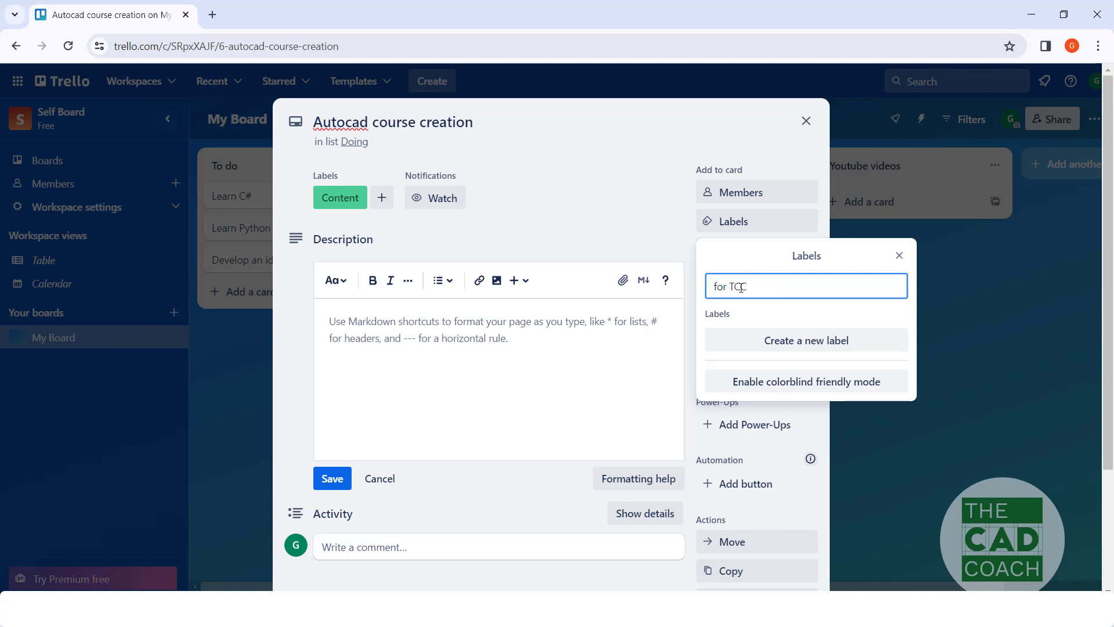
click(755, 342)
click(755, 350)
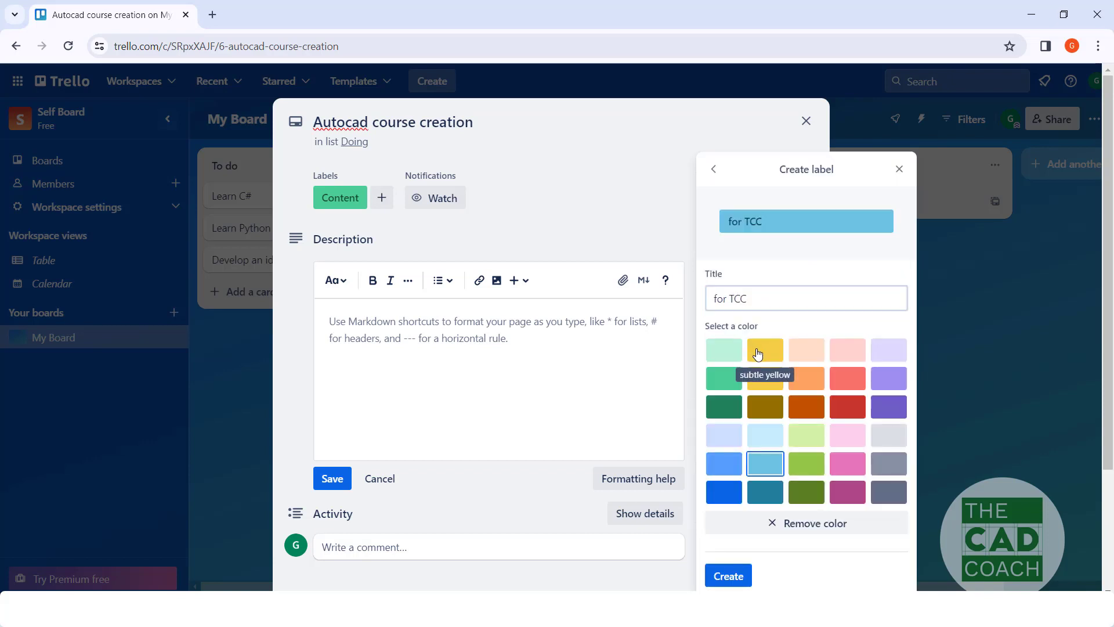
click(730, 574)
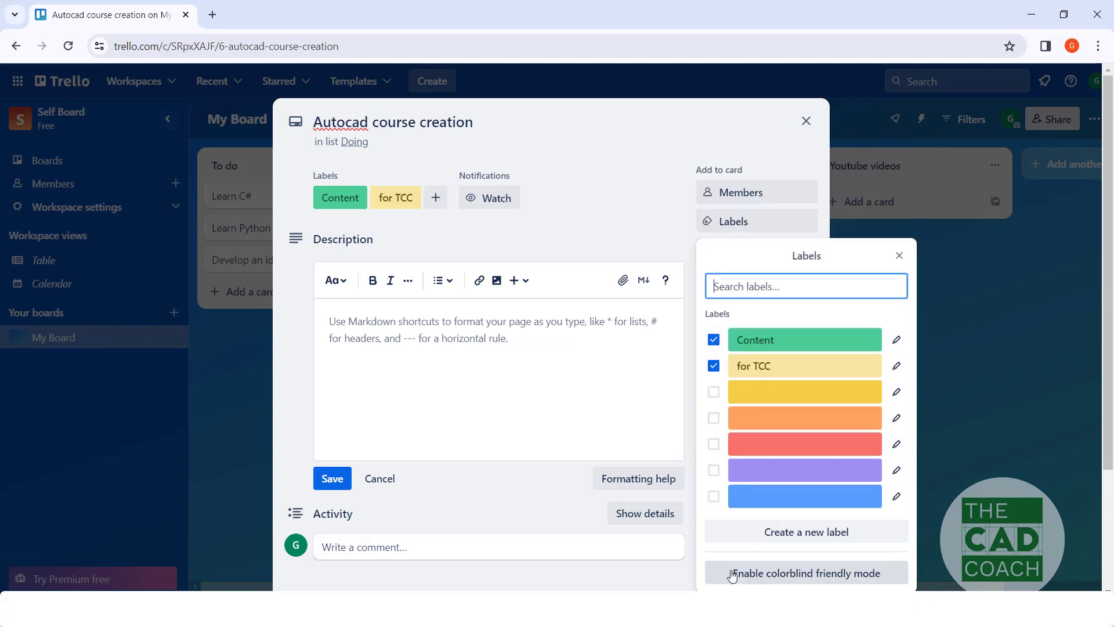
click(777, 365)
click(778, 366)
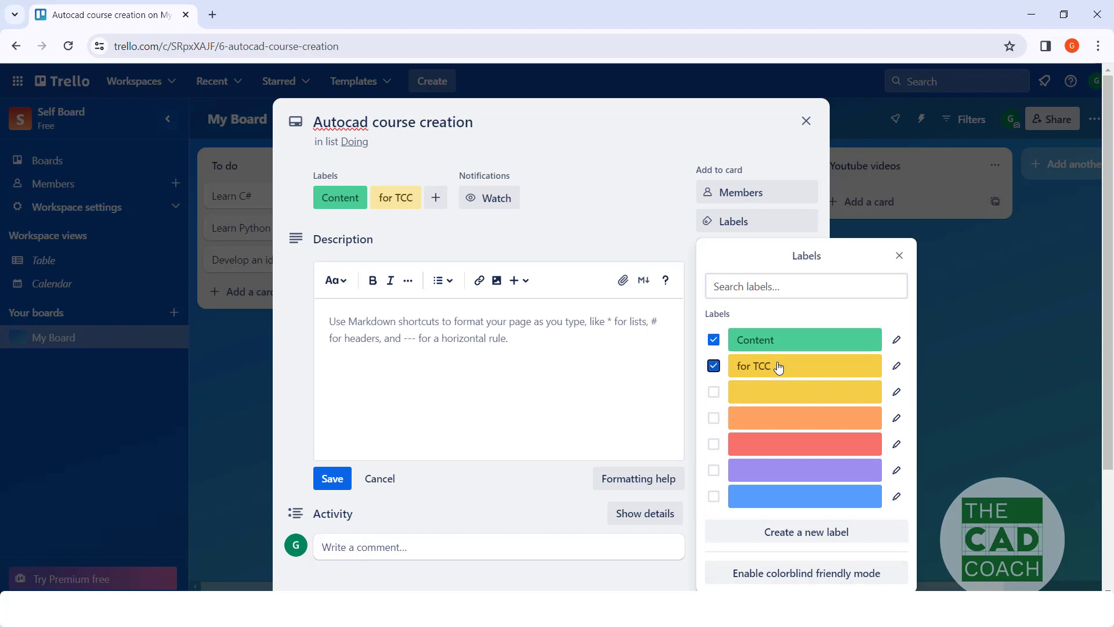
click(302, 368)
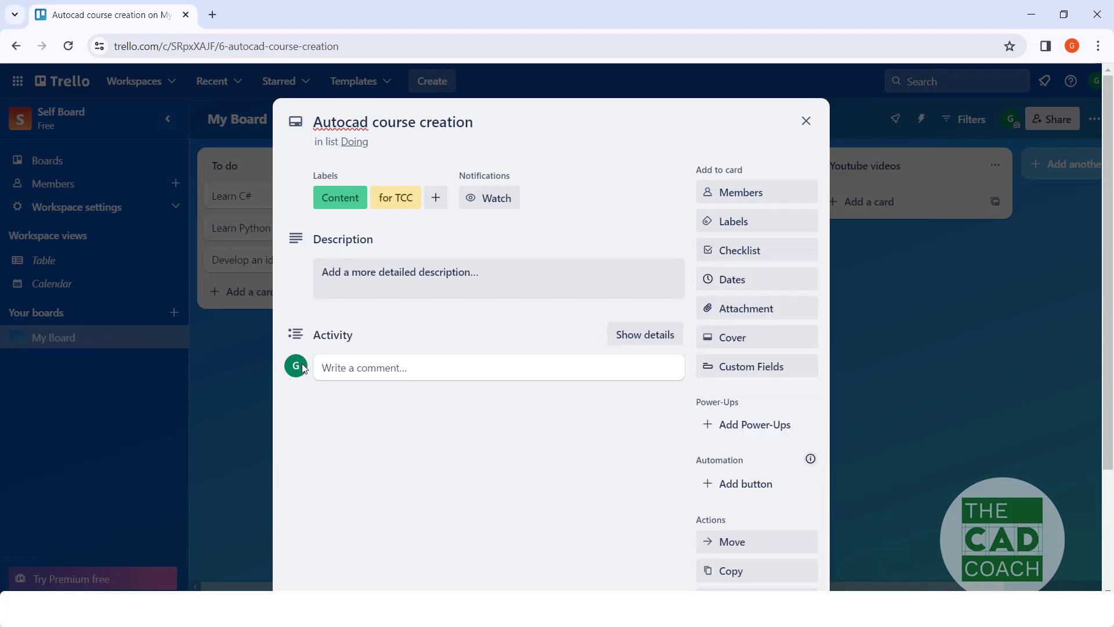
Step: Save the card description "this is related to creation of complete autocad 2d drafting course for civil engineers"
click(346, 275)
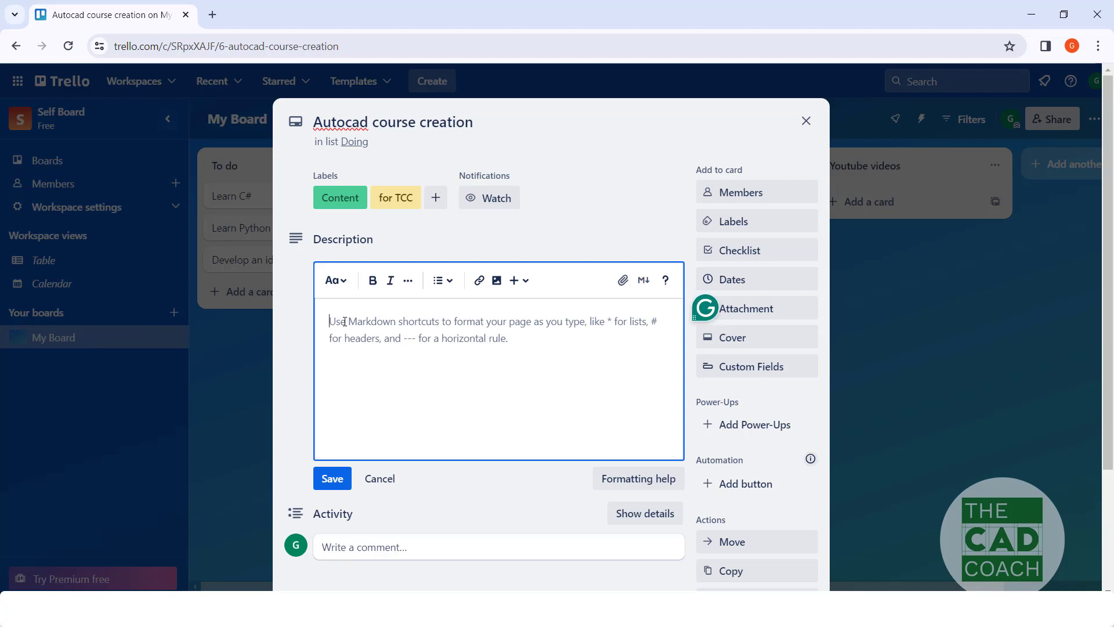
text(this is related to cr)
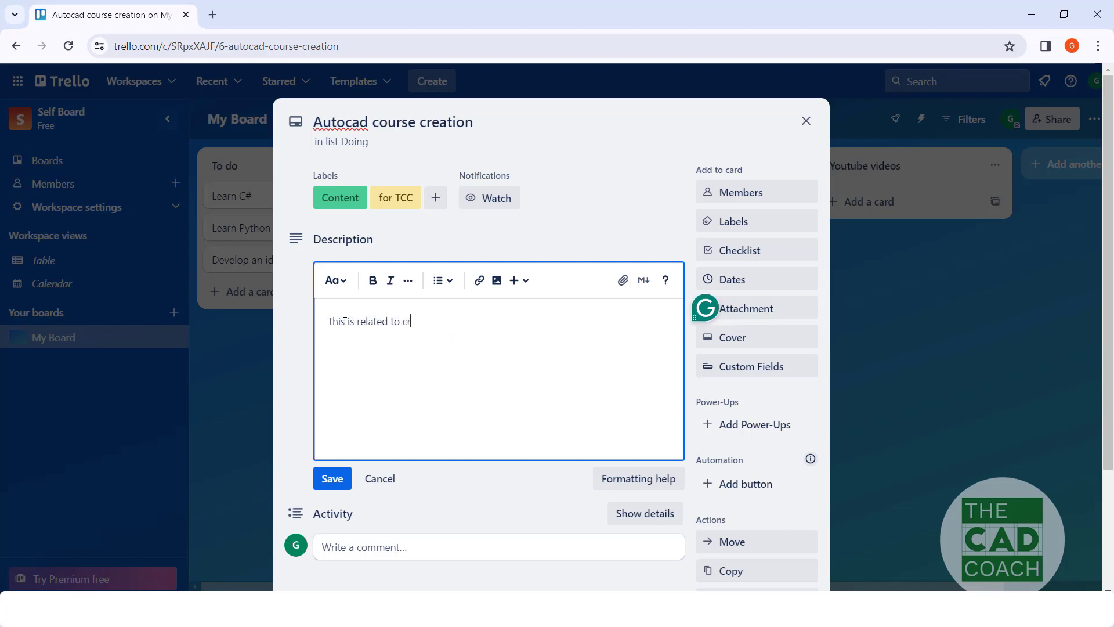
key(BackSpace)
key(BackSpace)
text(ion of complete autoca)
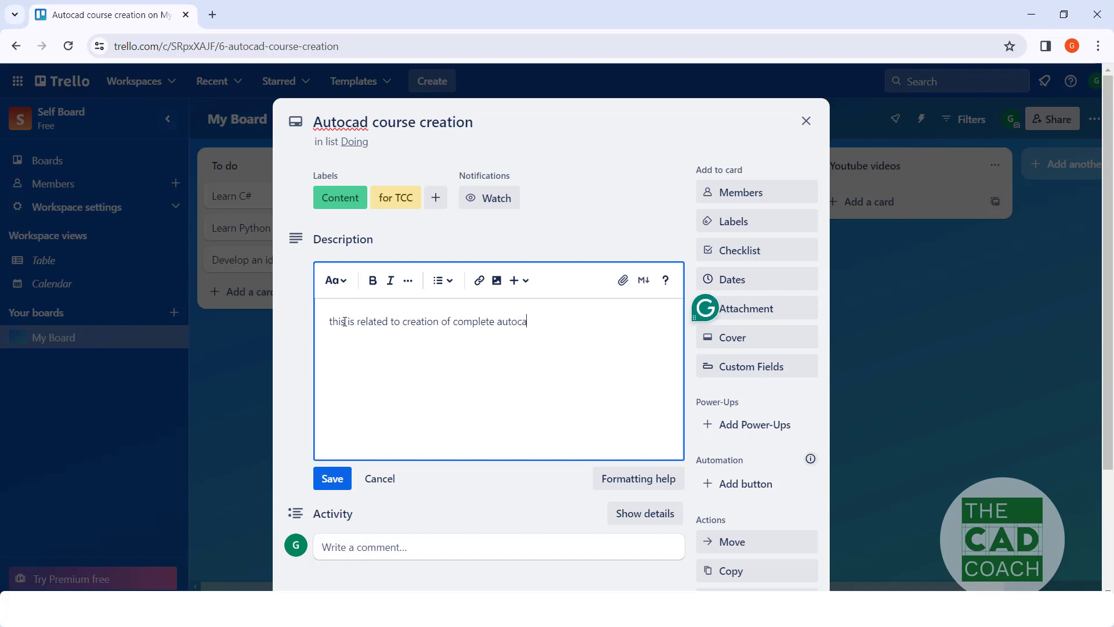
text(d 2d d)
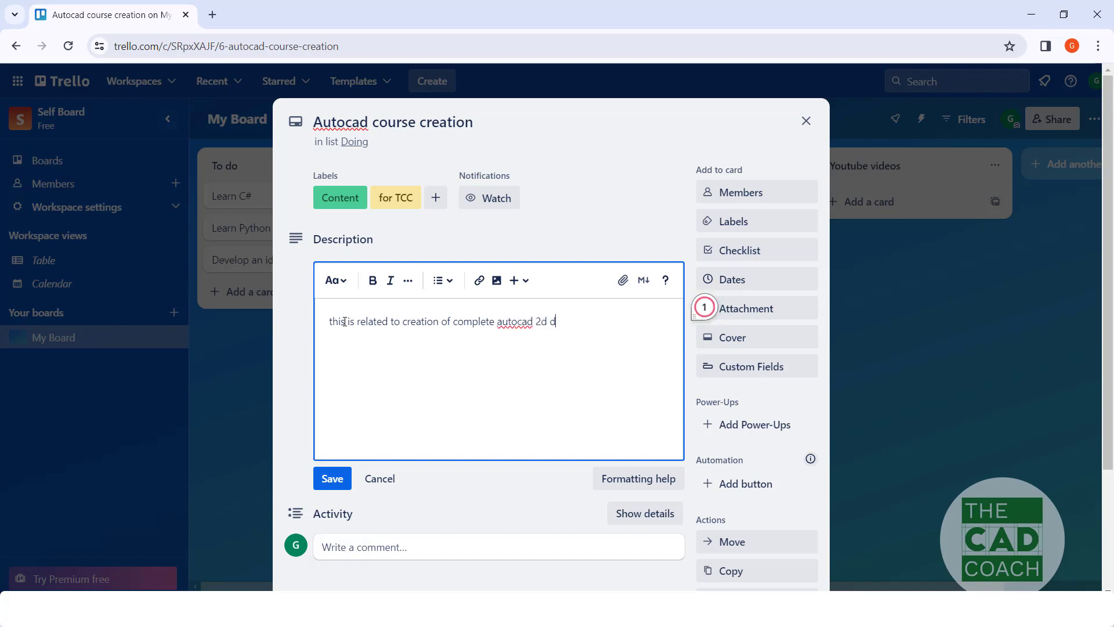
text(rafting course for civil)
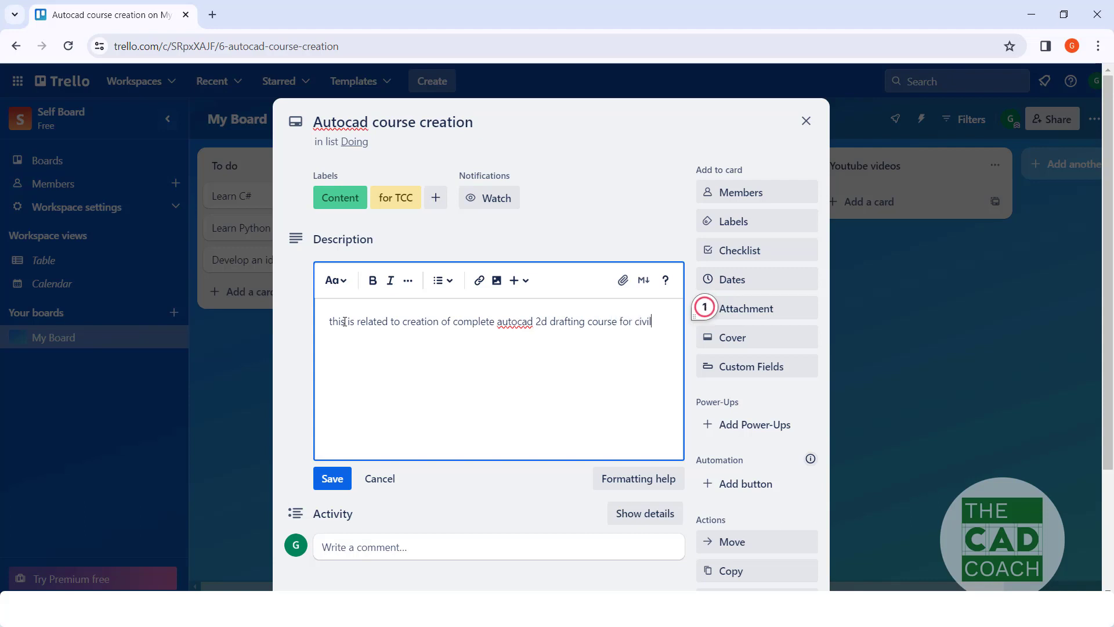
text( engineers)
click(339, 478)
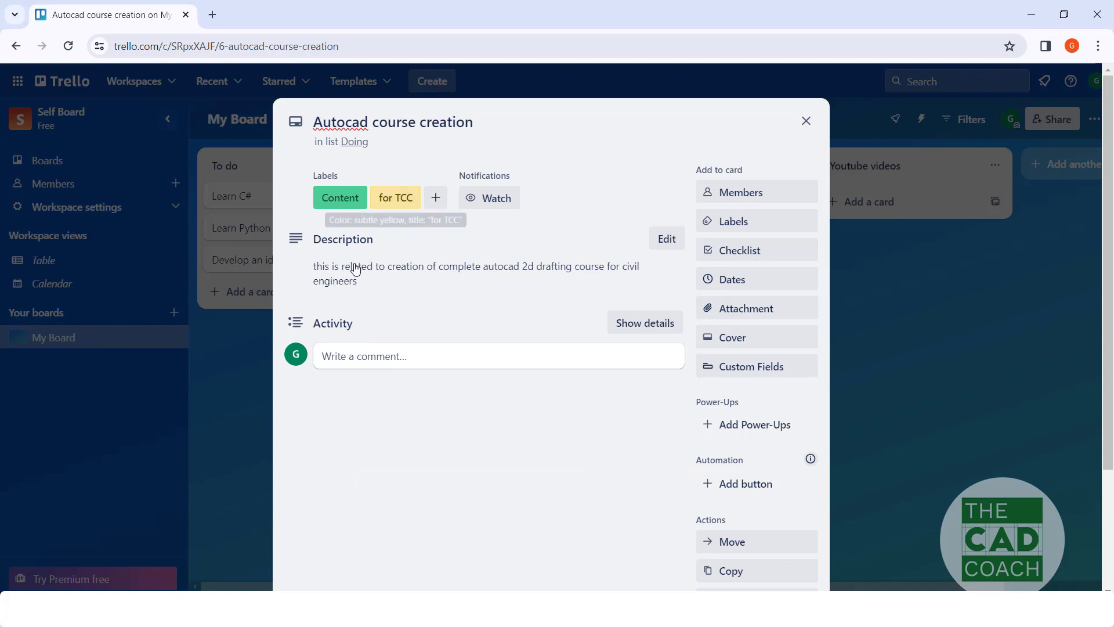
Step: Add a checklist titled "To do" to the card with the items "Course roadmap" and "Course items"
click(738, 255)
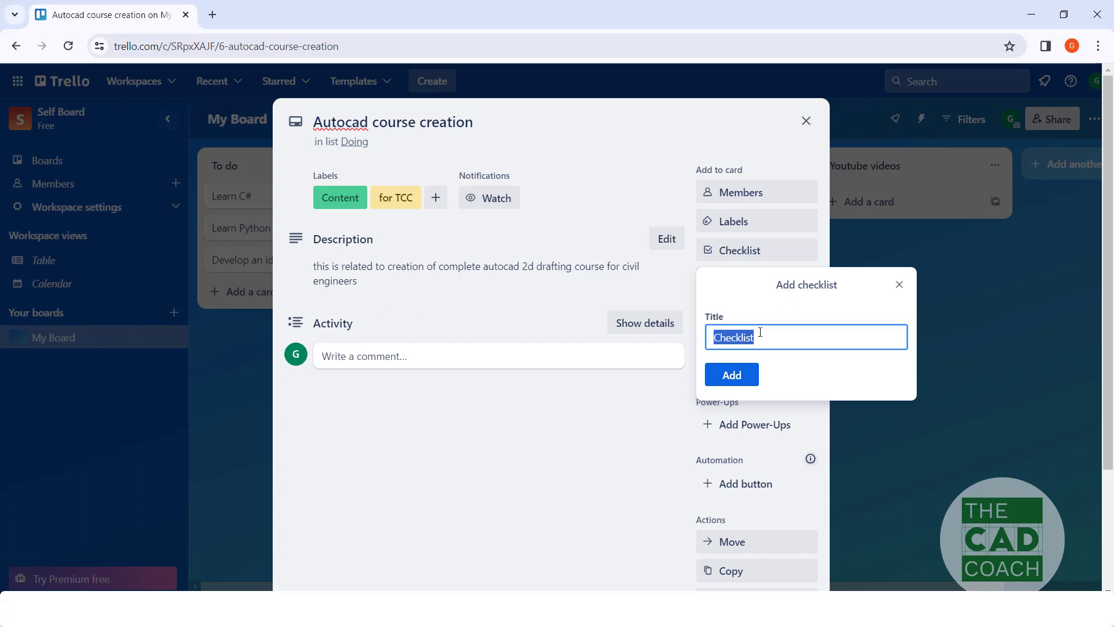
text(To do)
click(748, 376)
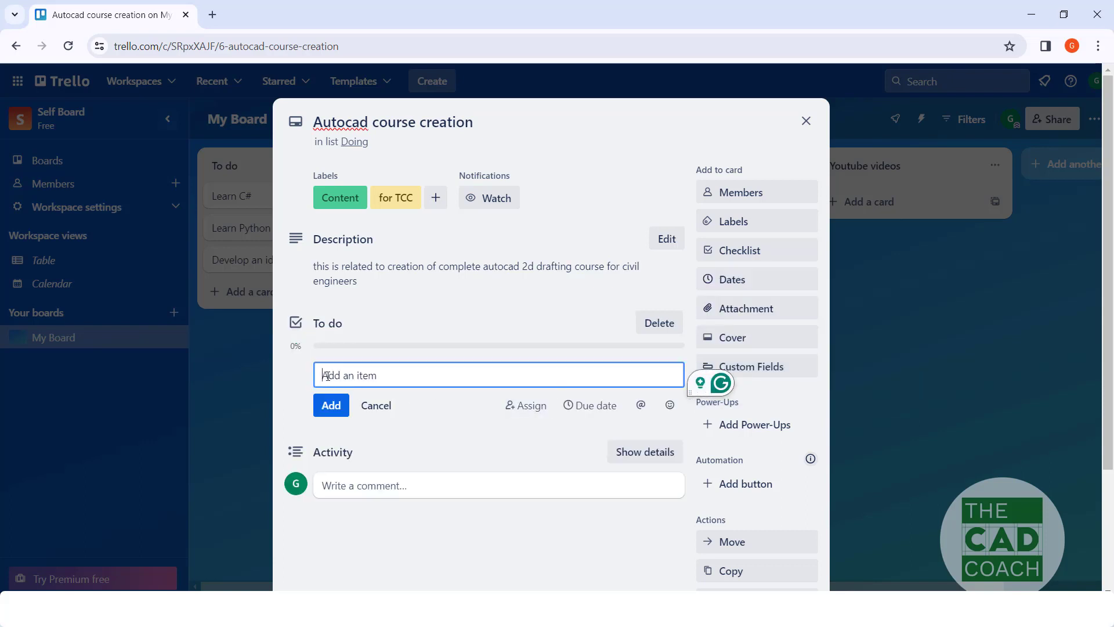
text(Course roadmap)
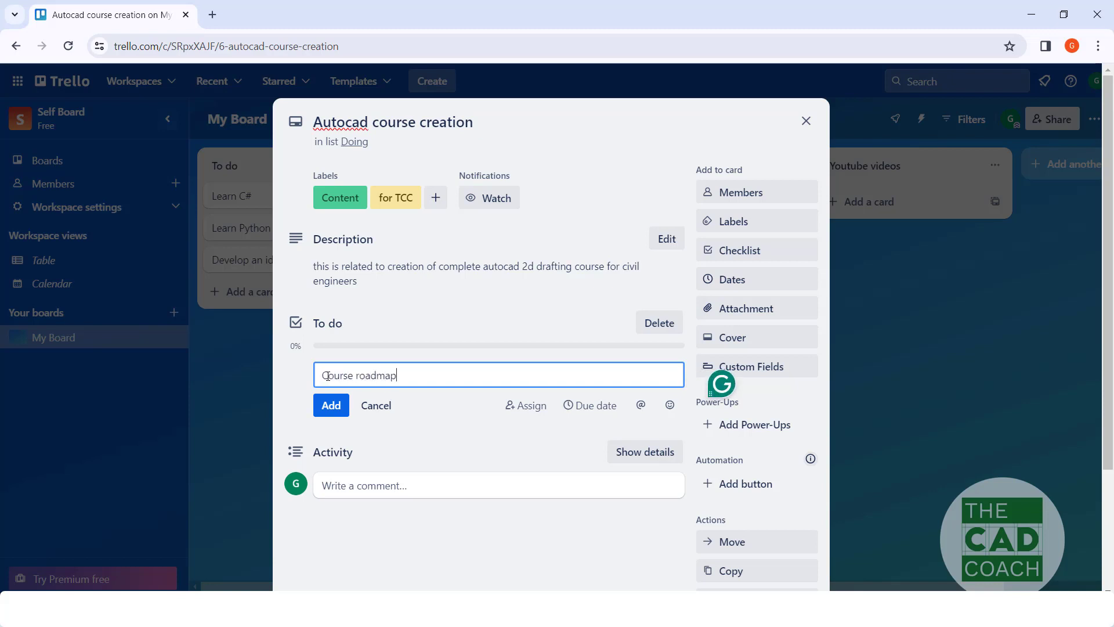
key(Return)
text(Co)
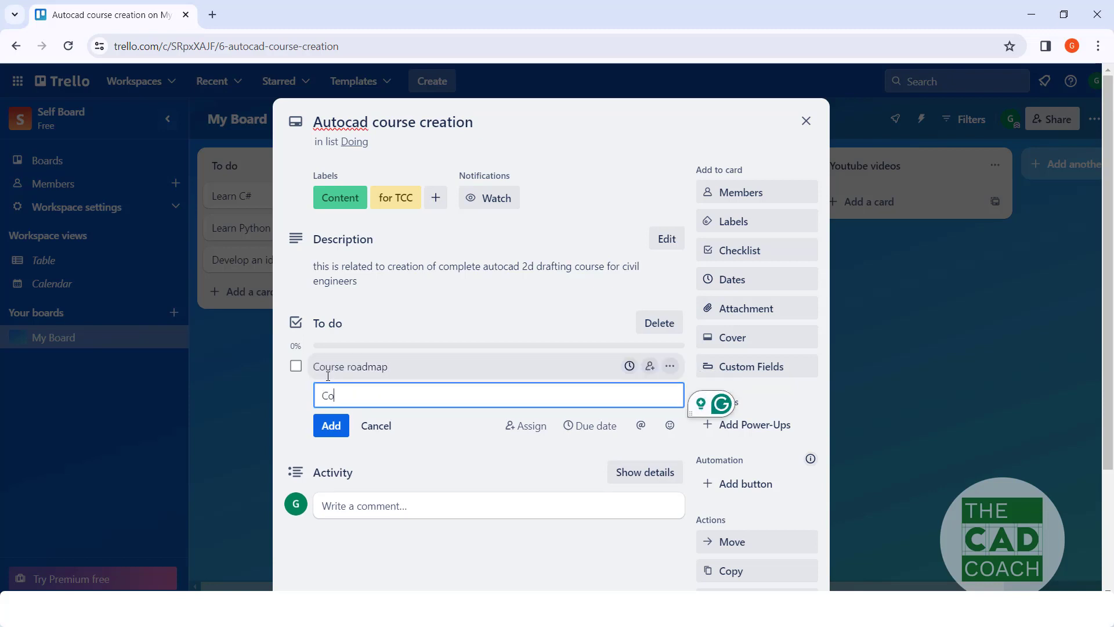
text(urse items)
key(Return)
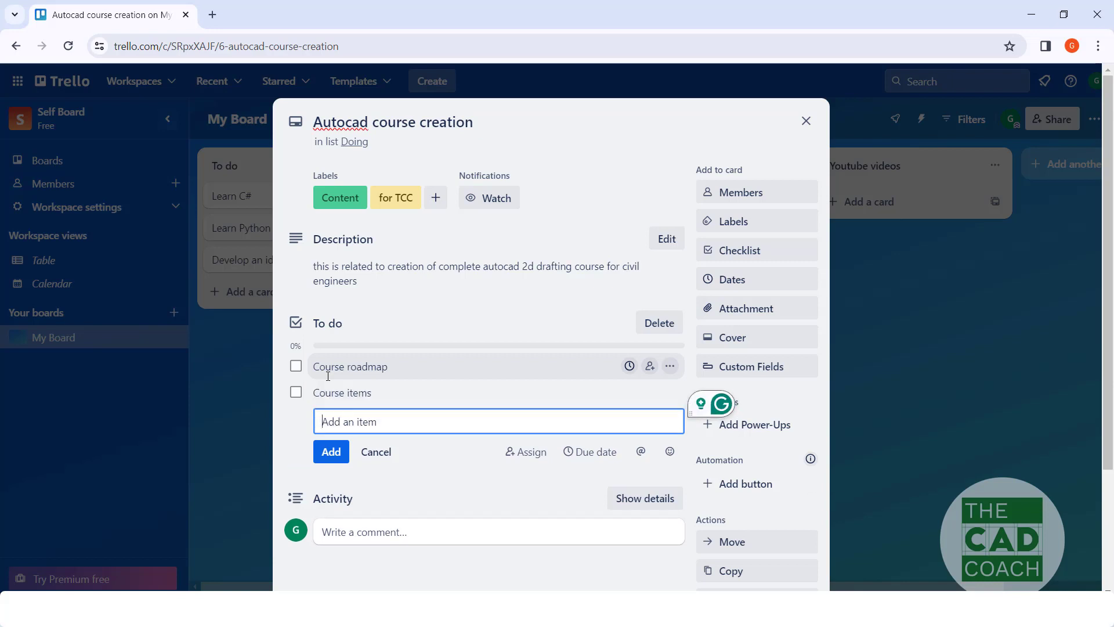
Step: Add "course upload" as the third item of the card's To do checklist
text(list)
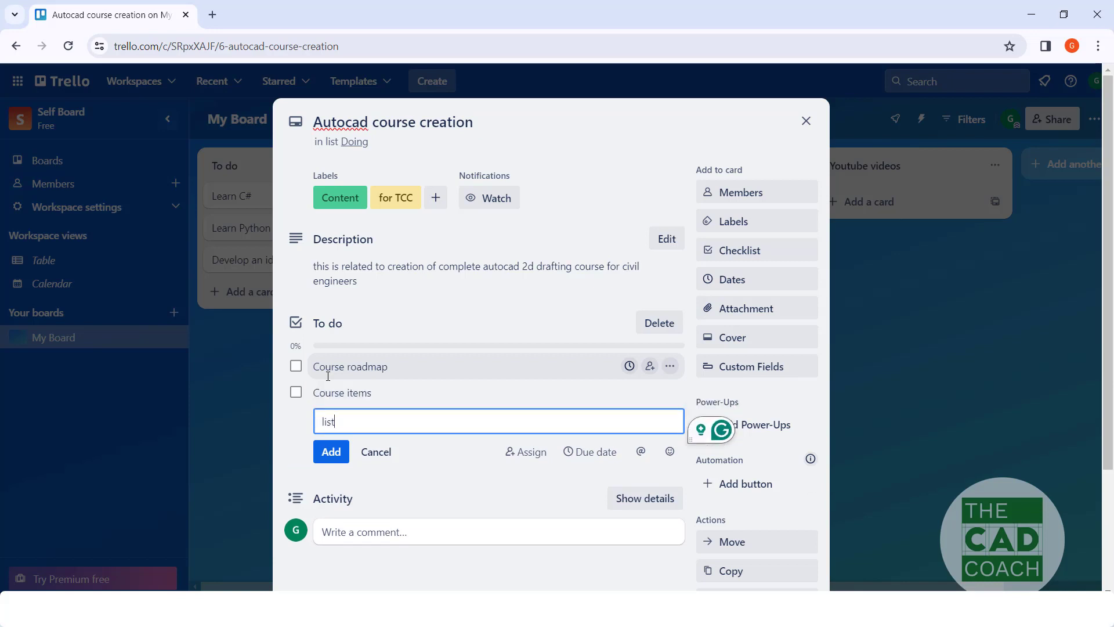
key(BackSpace)
key(BackSpace)
key(BackSpace)
key(BackSpace)
text(course u)
text(plpad)
key(BackSpace)
key(BackSpace)
key(BackSpace)
text(oad)
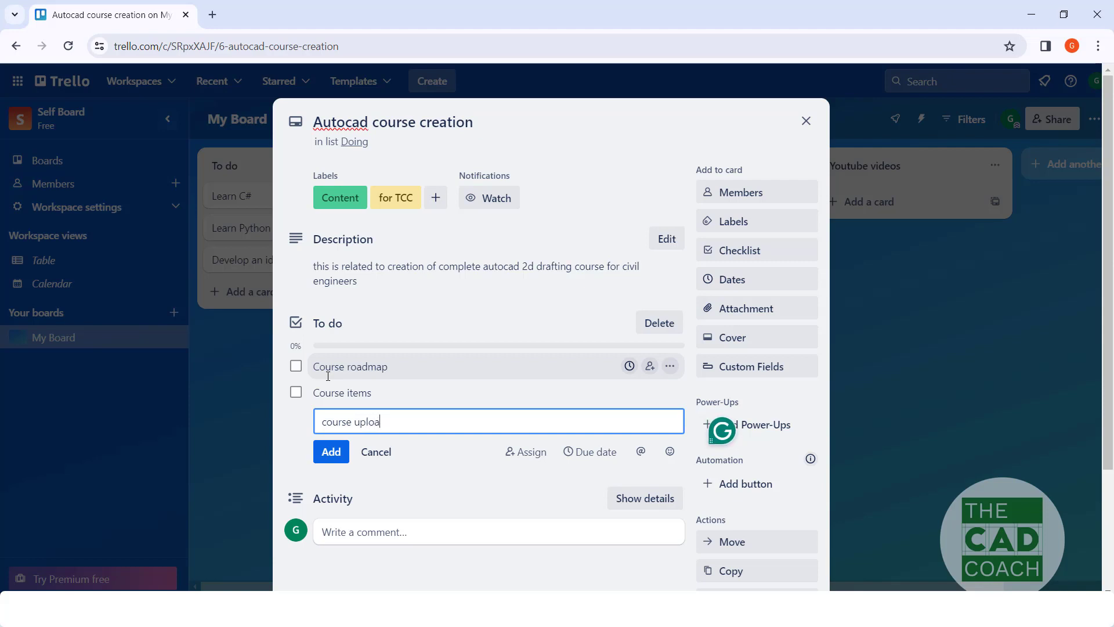
key(Return)
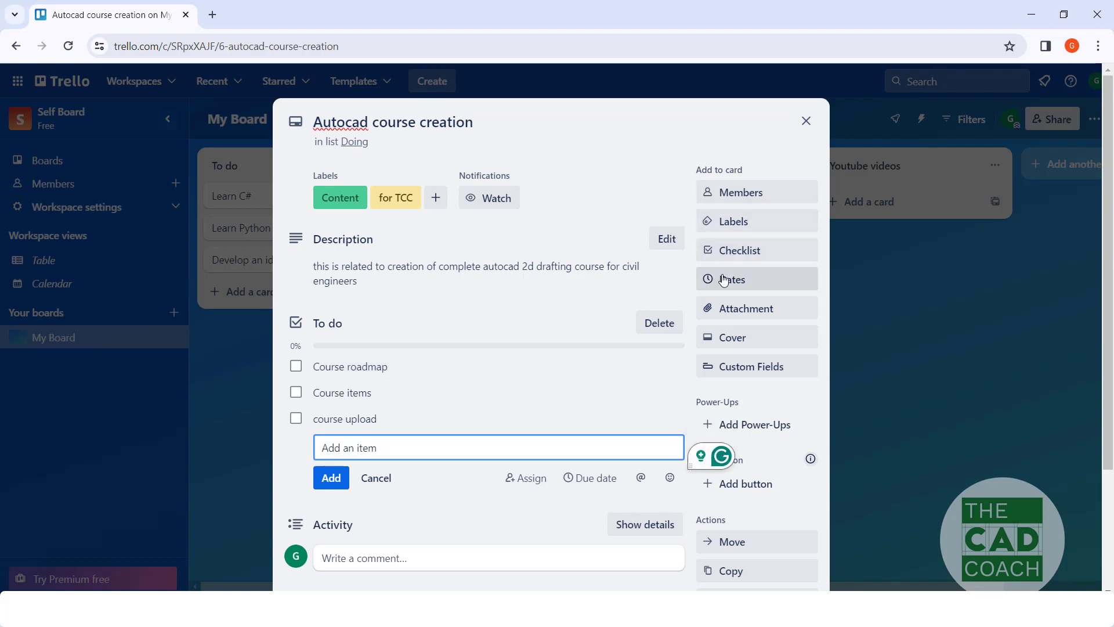
Step: Add a second checklist titled "Course contents" to the card with the item "Introduction of the course"
click(741, 251)
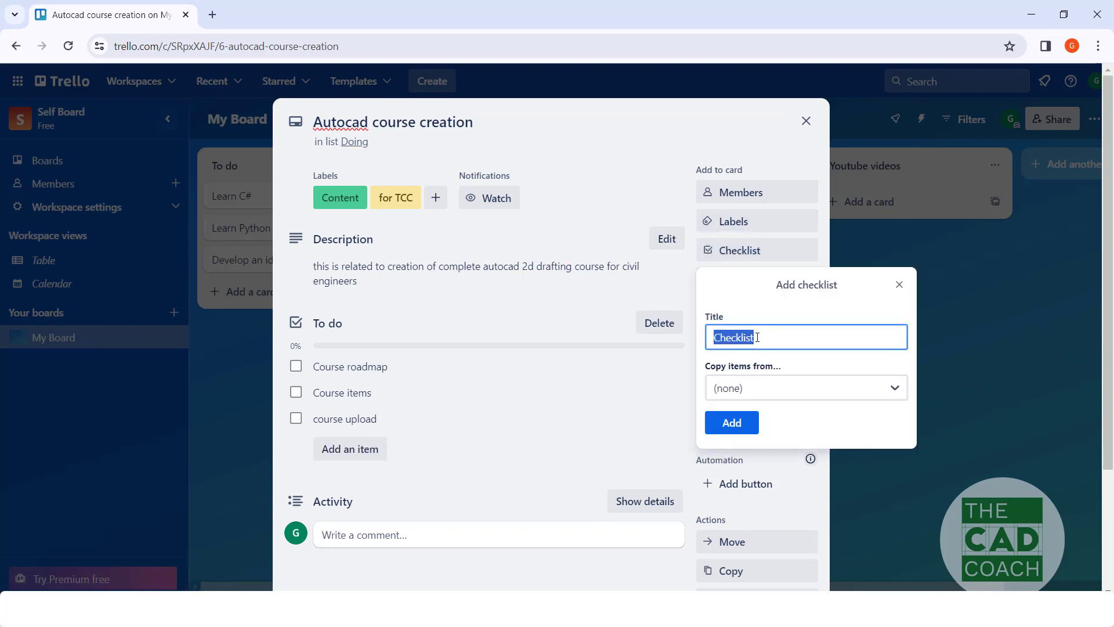
text(Course contents)
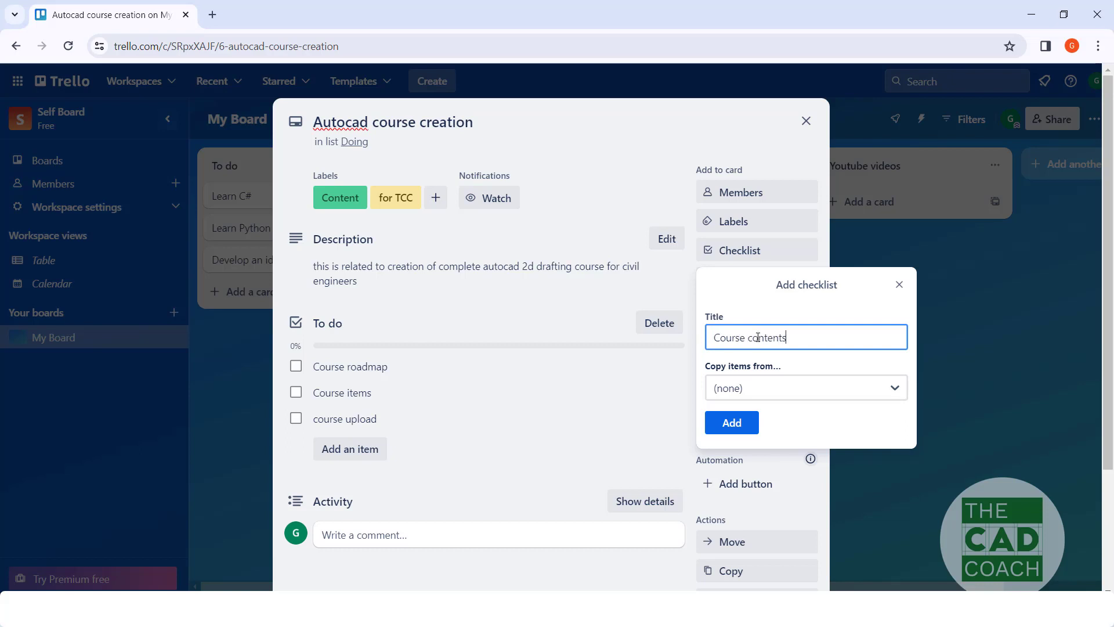
key(Return)
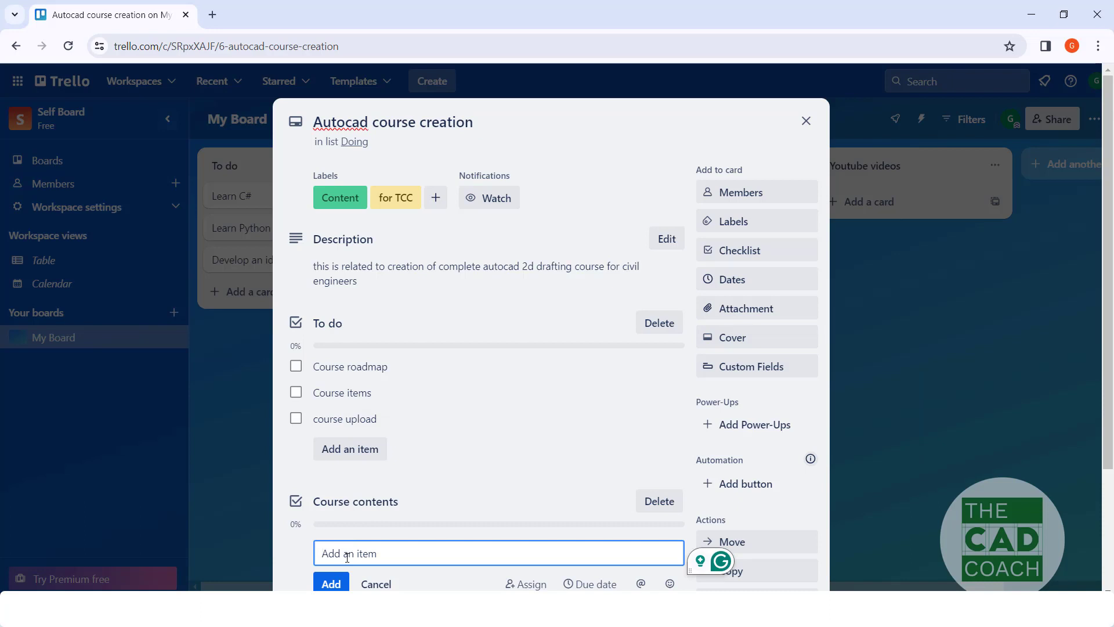
text(Introduction of th)
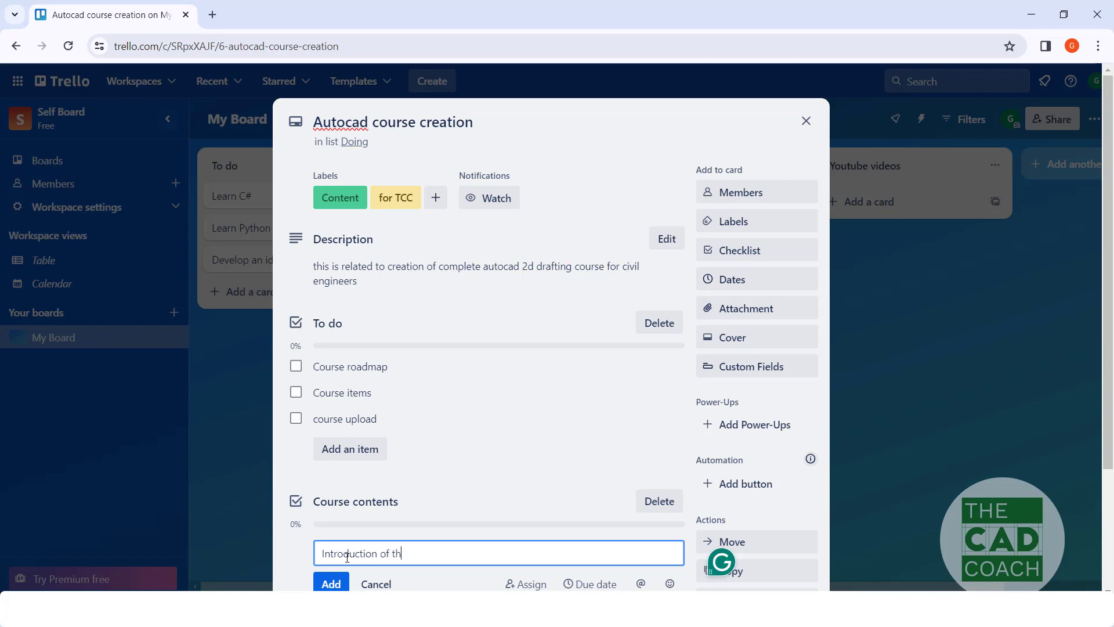
text(e course)
key(Return)
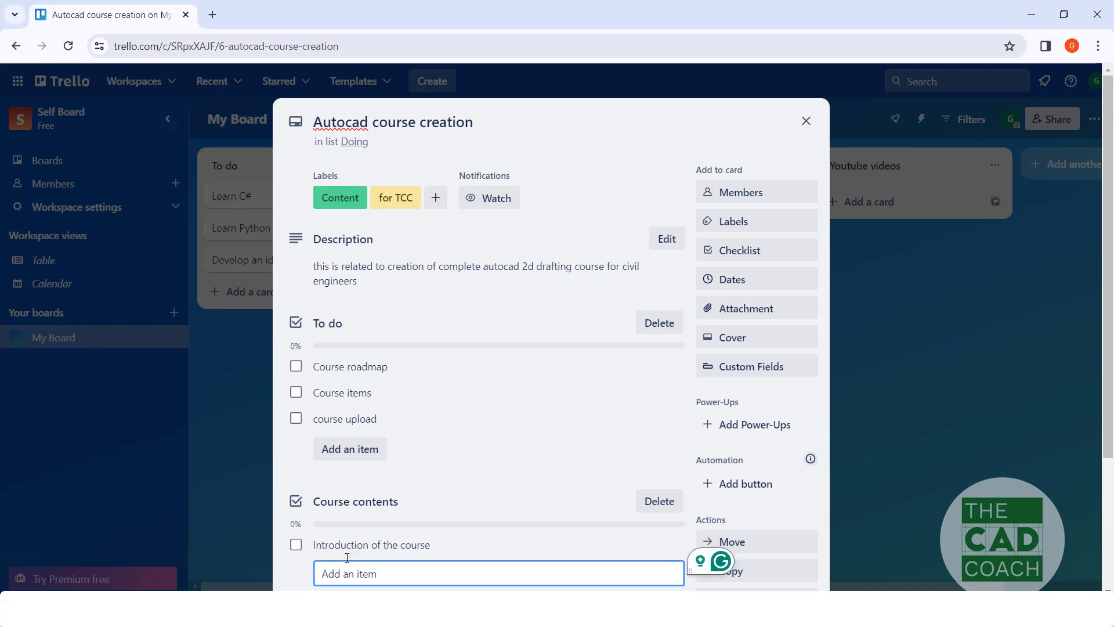
Step: Add "Autocad UI" as the second item of the Course contents checklist
text(Autocc)
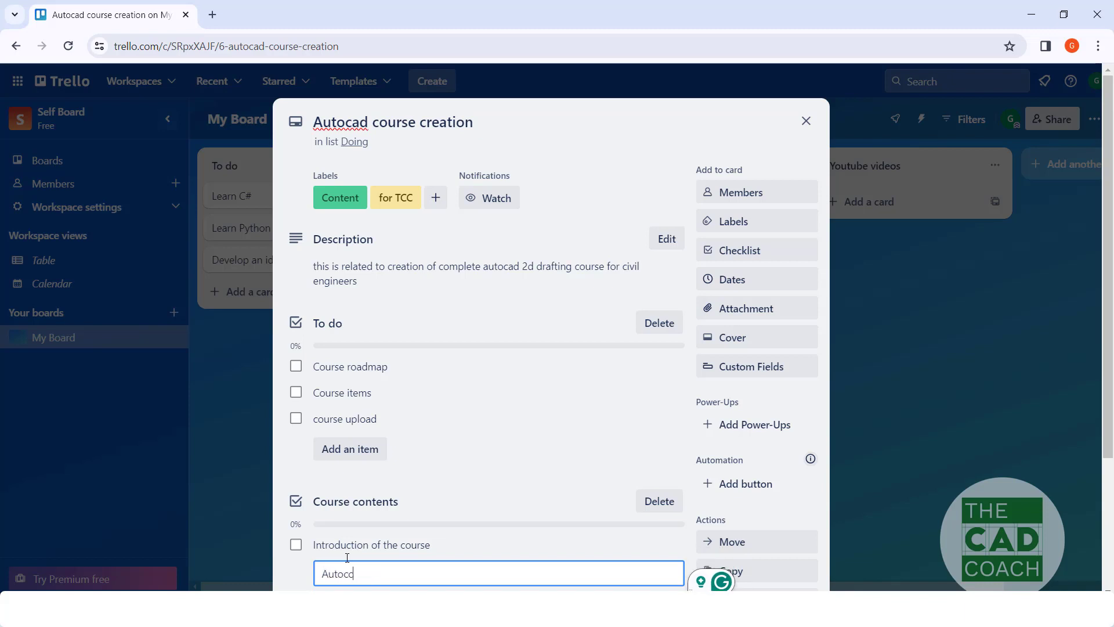
key(BackSpace)
text(ad UI)
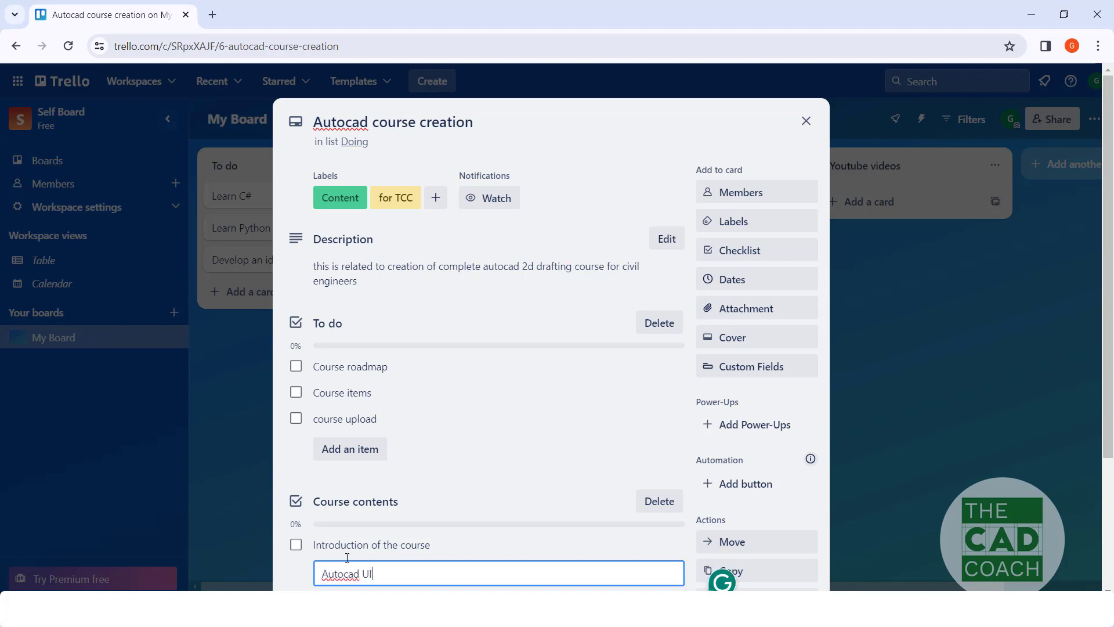
key(Return)
scroll(453, 385, down, 3)
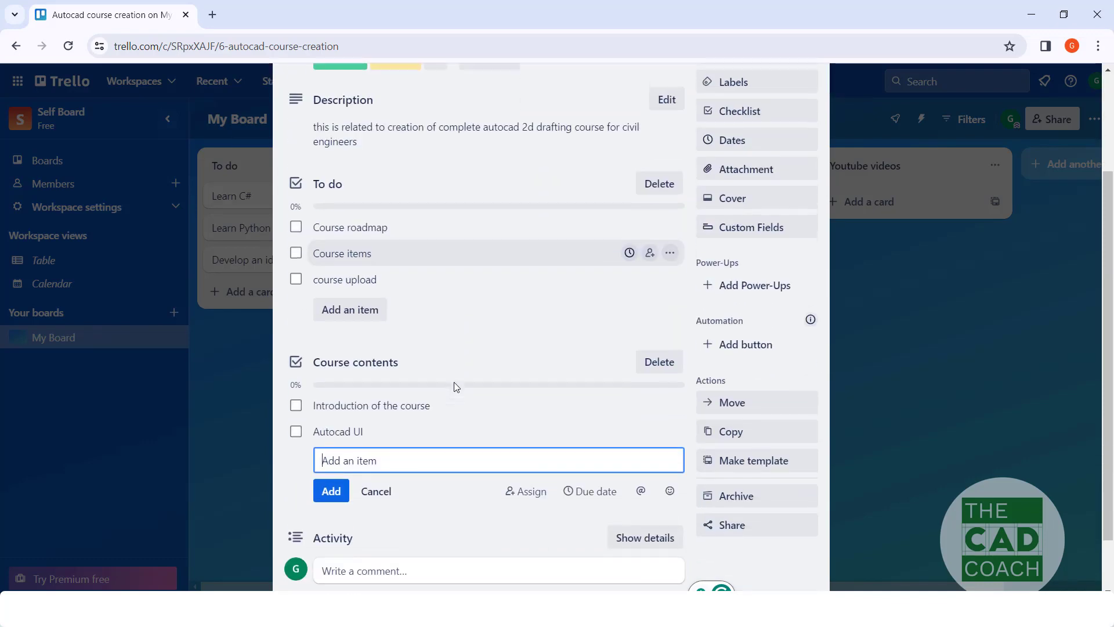
scroll(453, 360, up, 3)
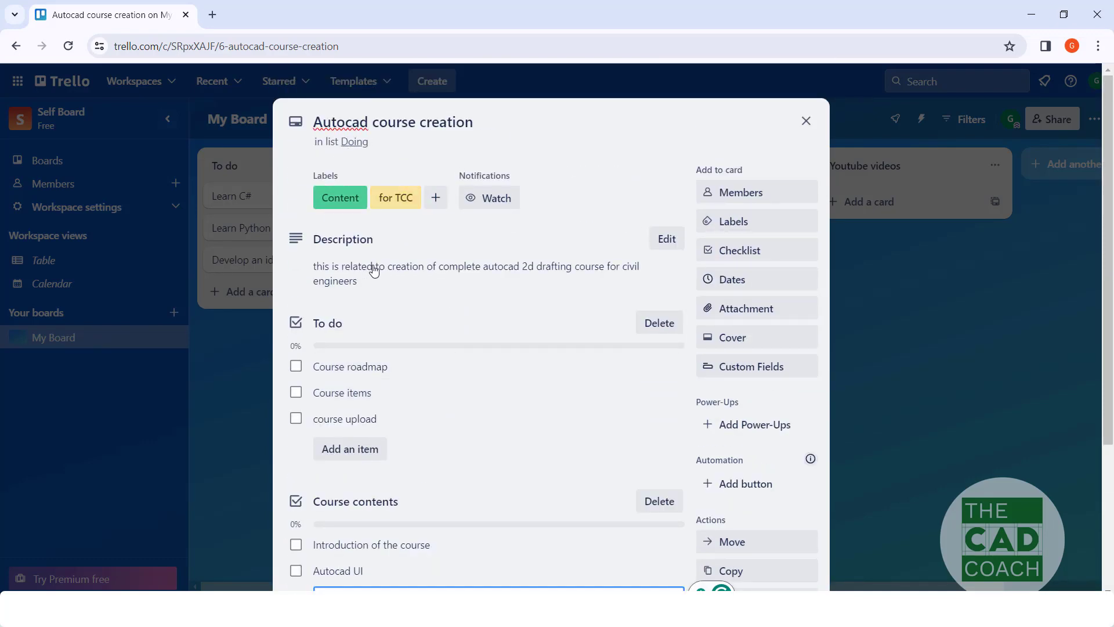
Step: Look through the Autocad course creation card and view its Custom Fields option, leaving it unused
scroll(477, 381, down, 2)
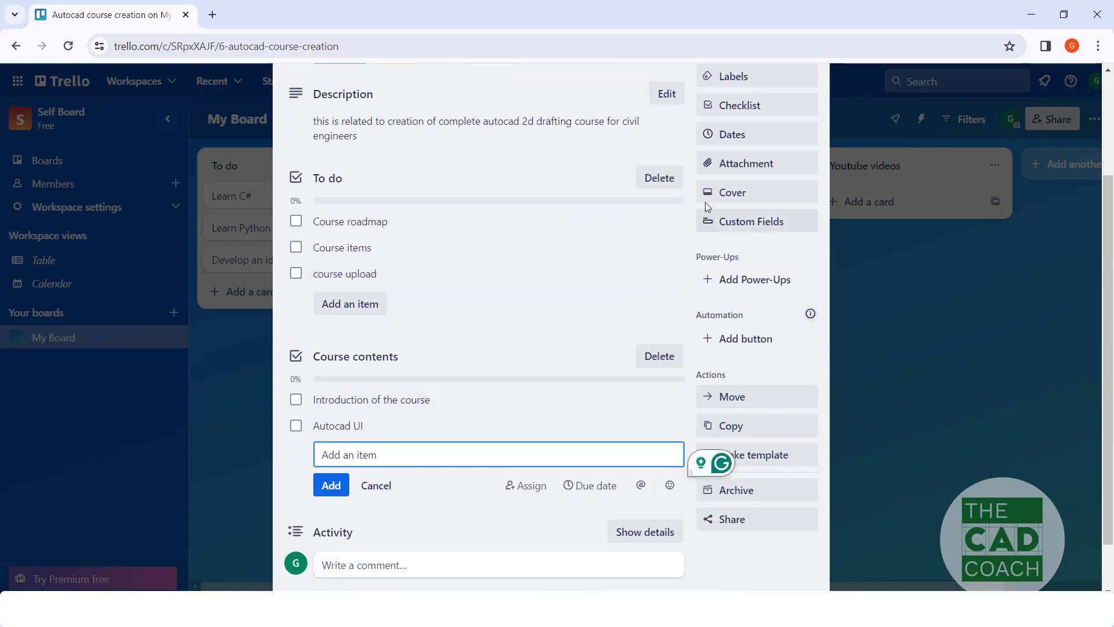
scroll(760, 150, up, 1)
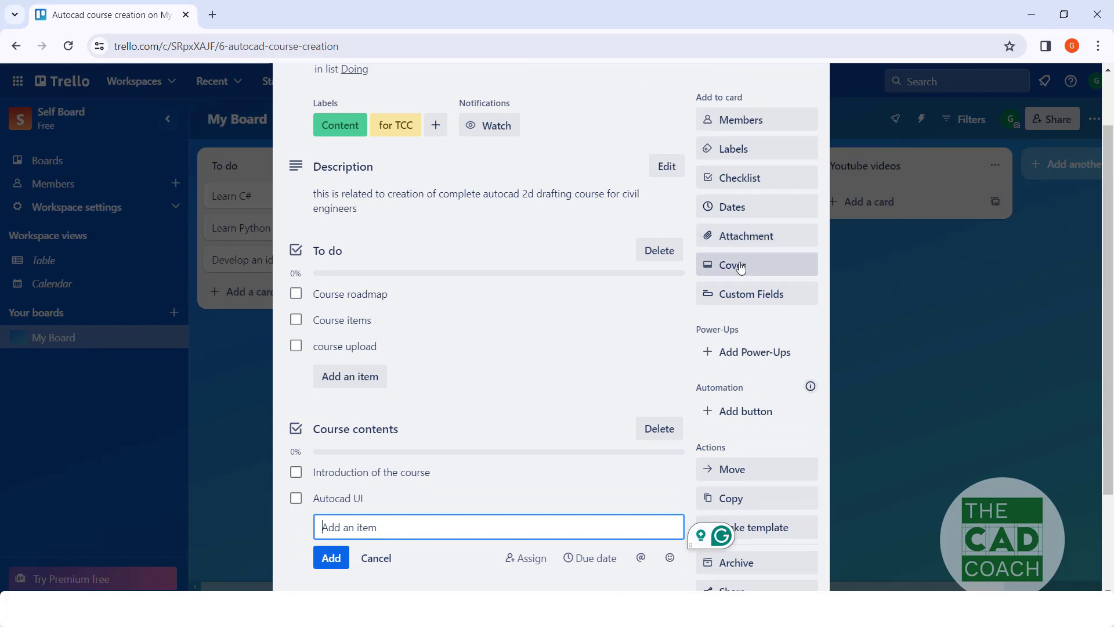
click(737, 295)
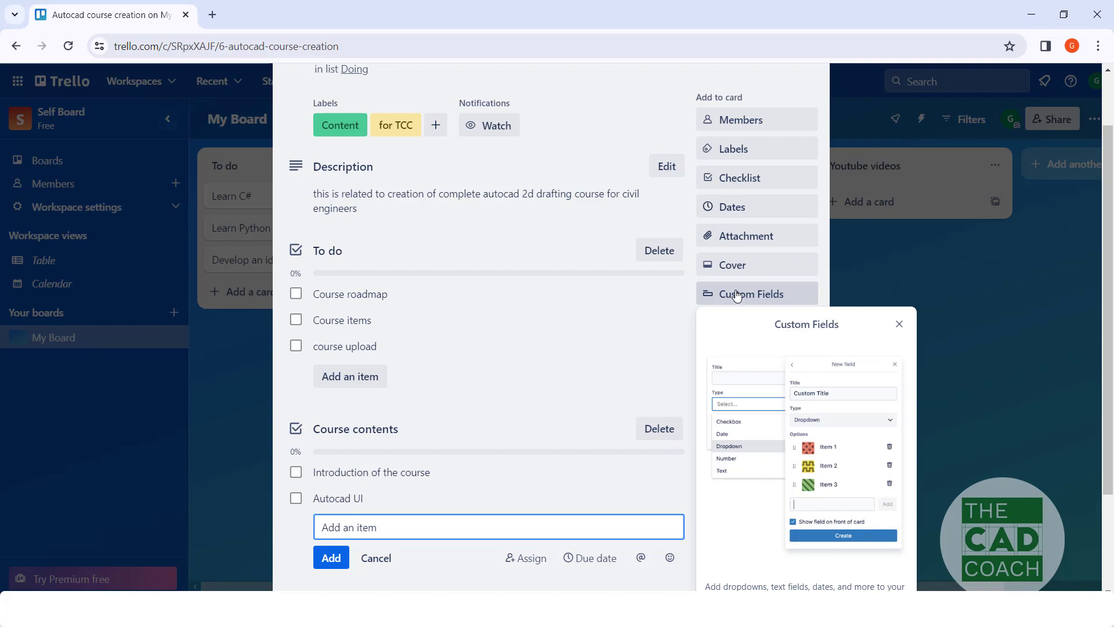
click(737, 296)
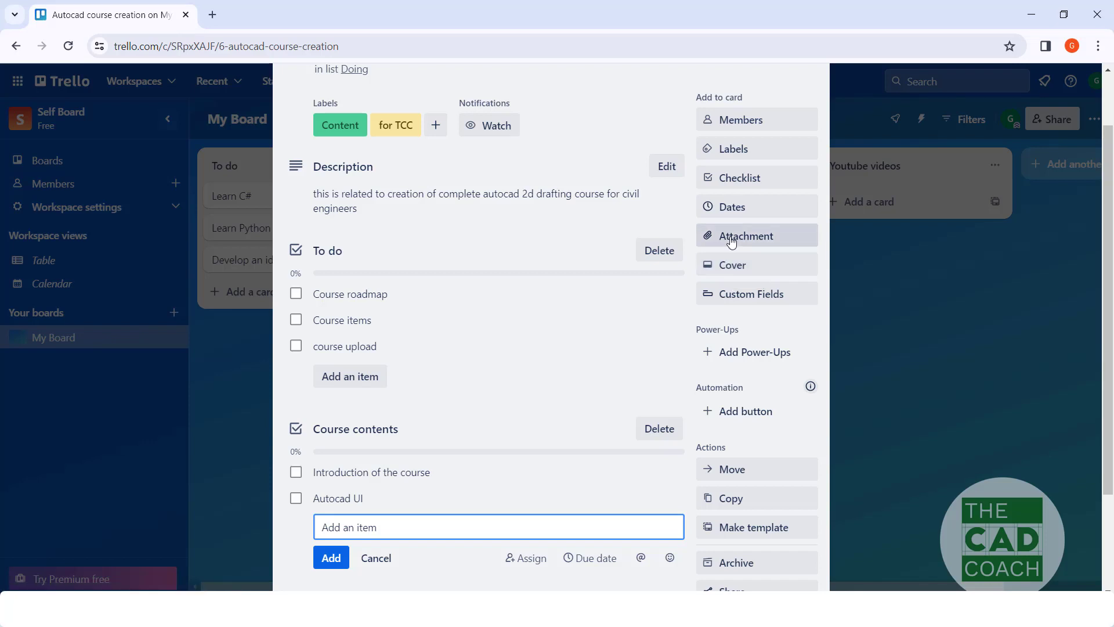
Step: Review the card's checklists and available actions from start to end, and close the card to return to the board
scroll(720, 367, down, 3)
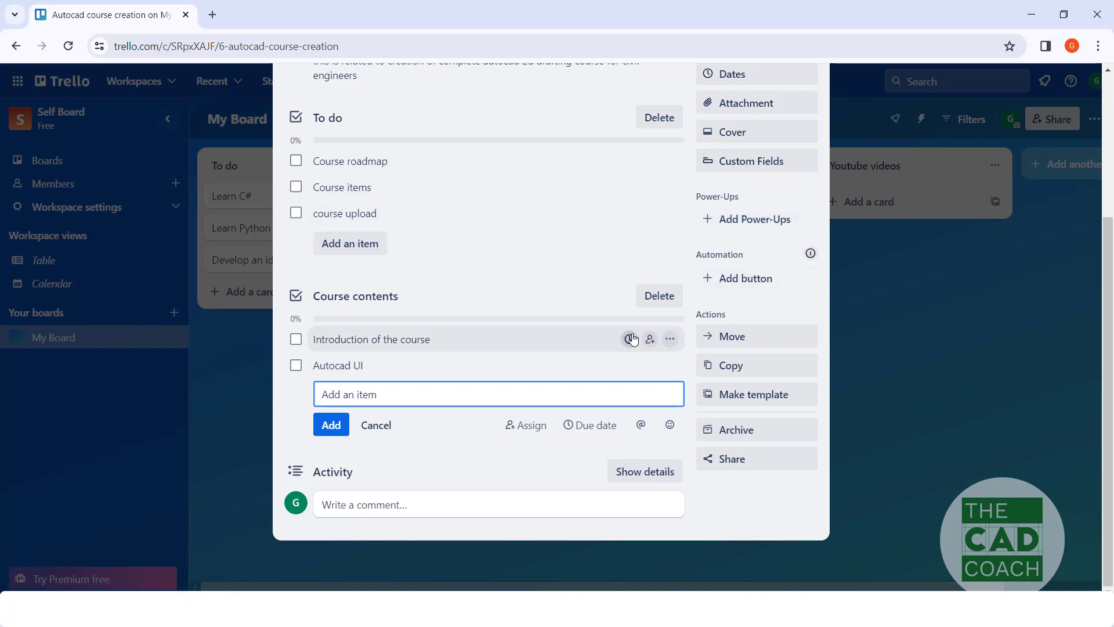
scroll(609, 273, up, 3)
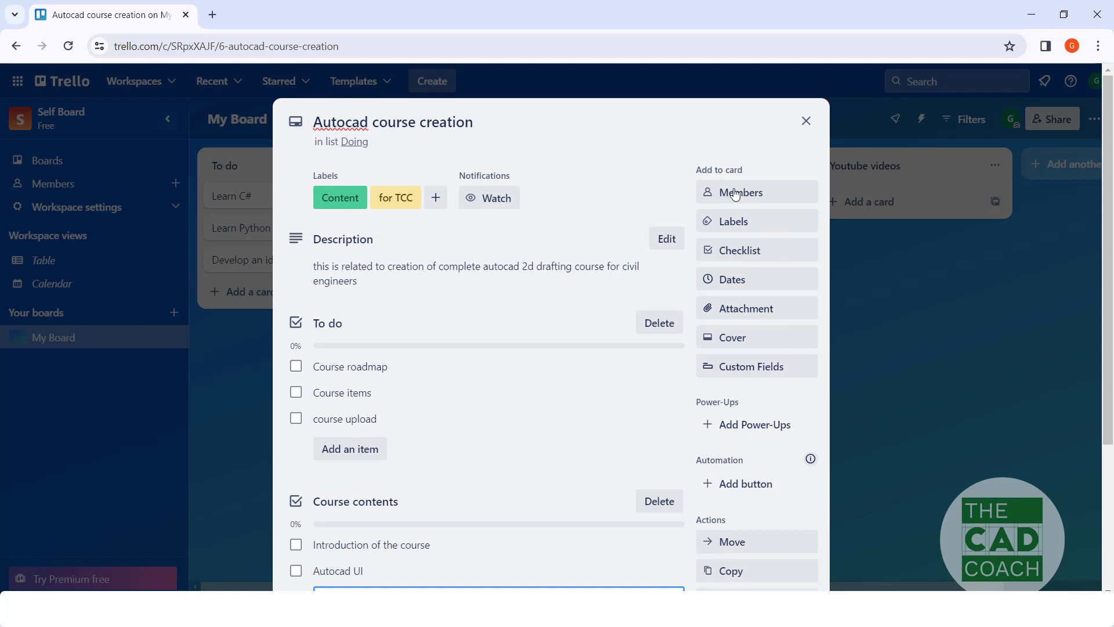
scroll(609, 257, down, 3)
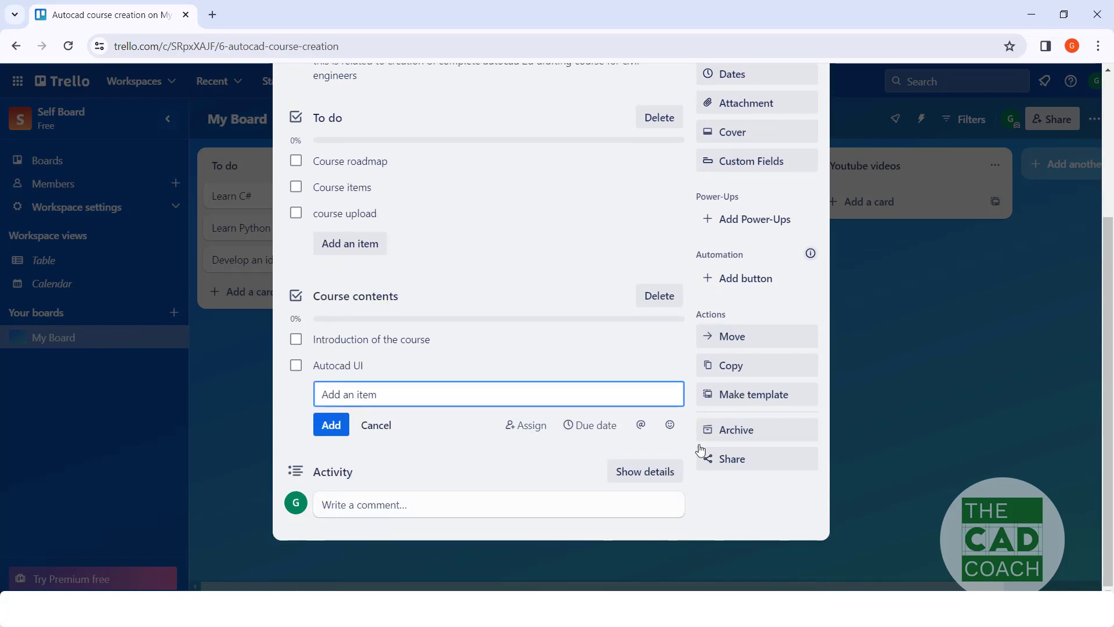
click(934, 395)
click(934, 395)
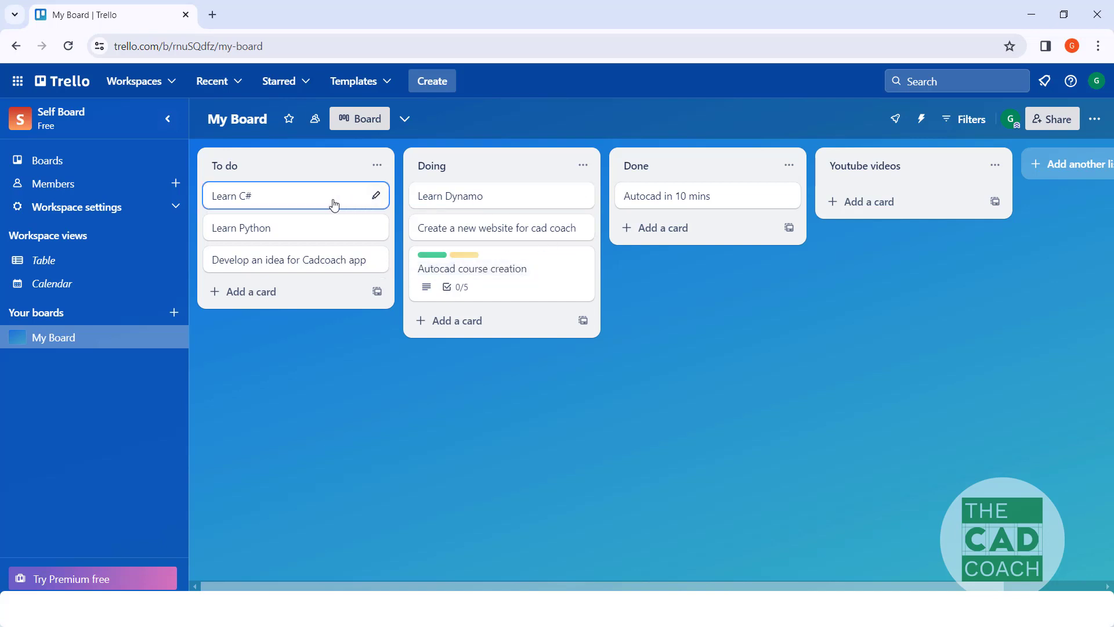
Step: View the "Create a new website for cad coach" and "Learn Dynamo" cards in the Doing list, closing each one
click(494, 230)
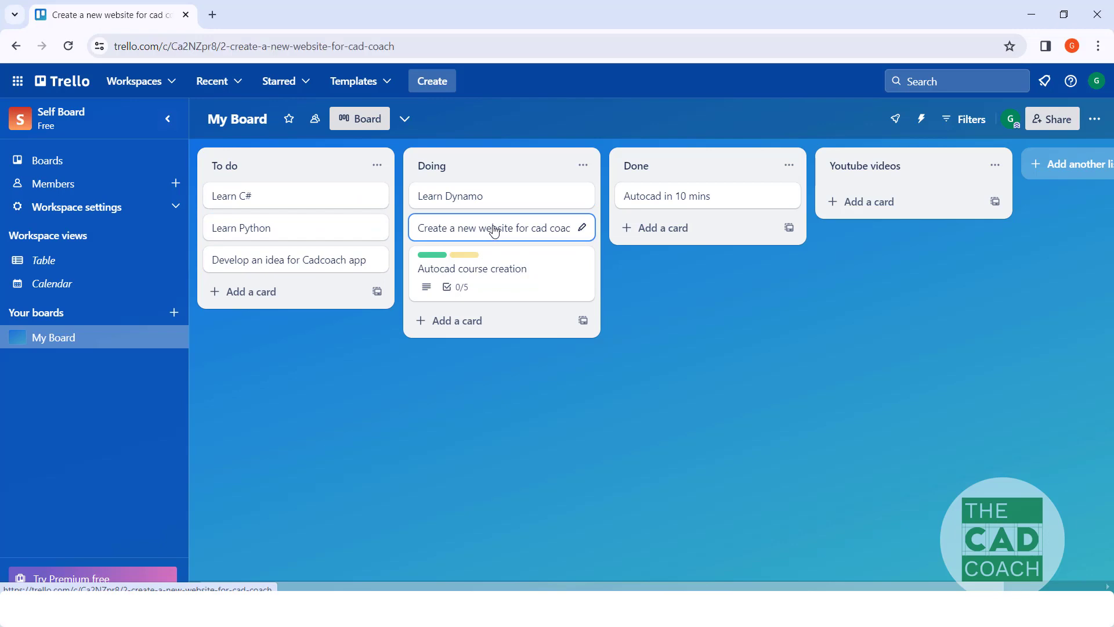
click(802, 121)
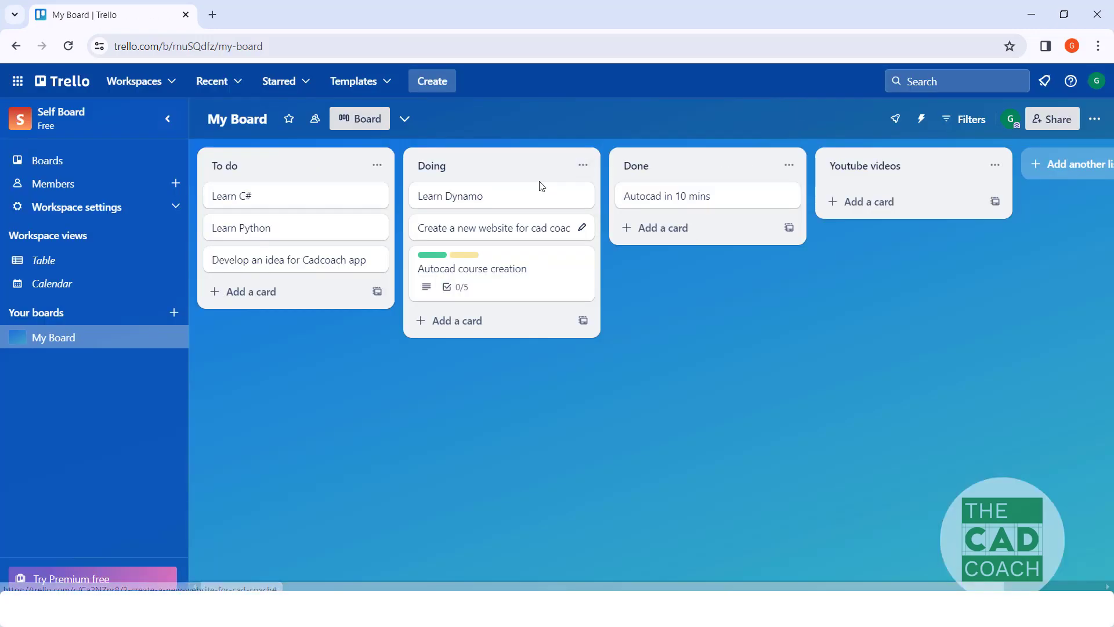
click(537, 192)
click(800, 123)
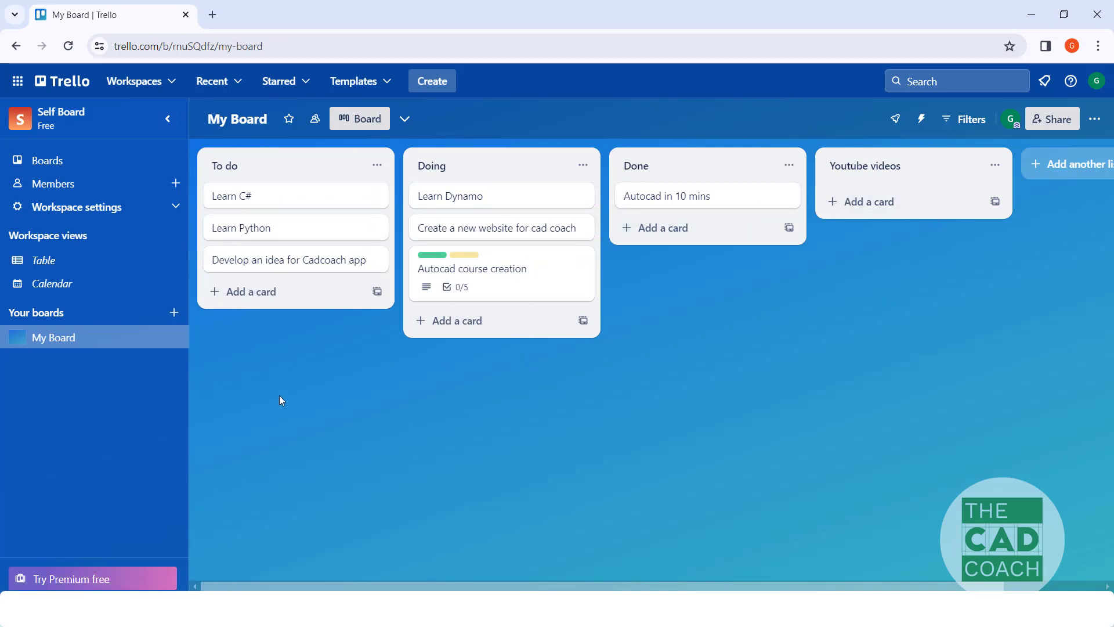
Step: Examine the Self Board workspace's Table and Calendar views, returning to the Table view
click(61, 268)
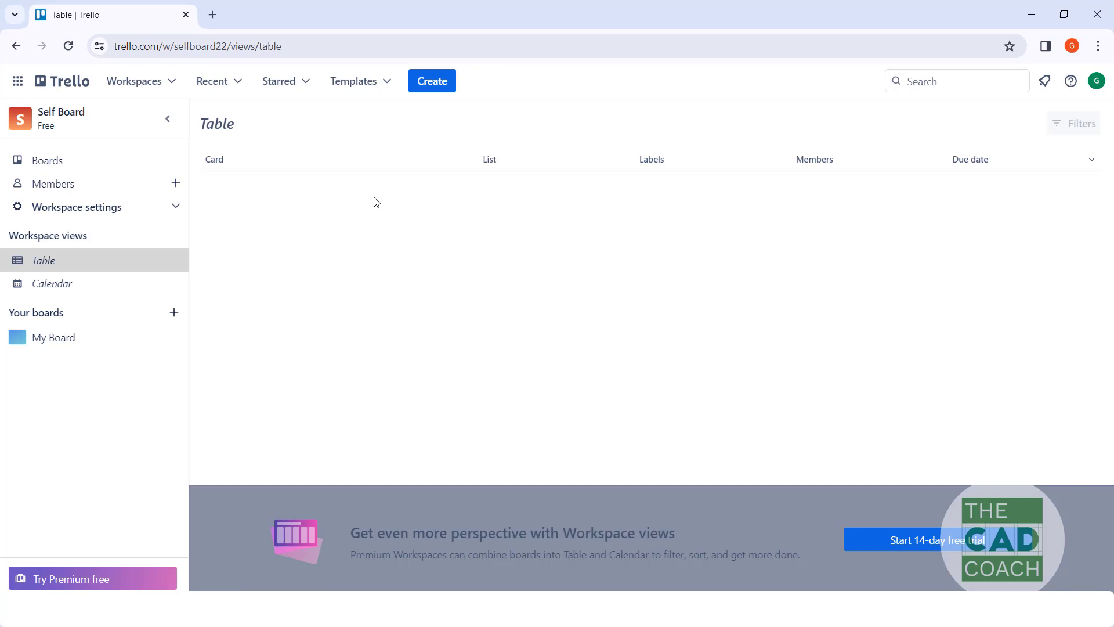
click(51, 291)
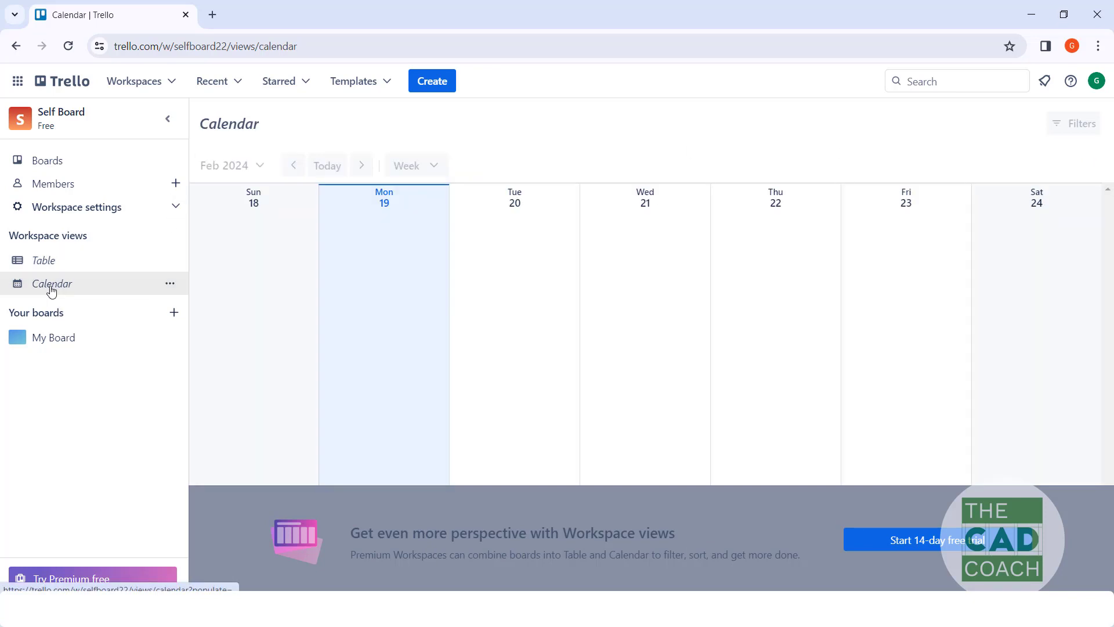
click(52, 265)
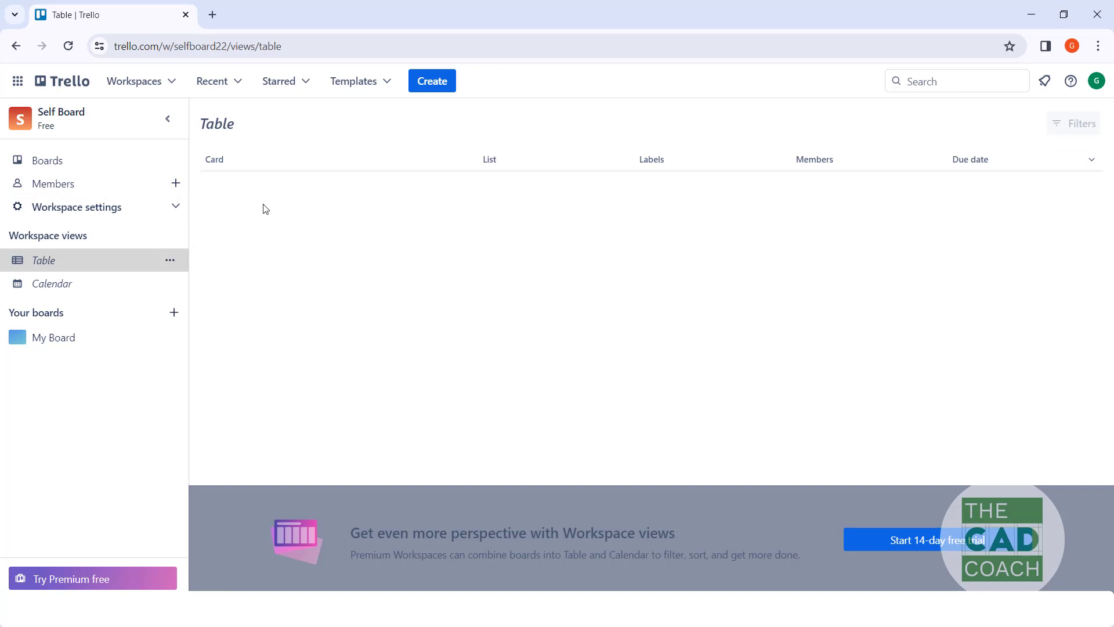
Step: Check the list of available workspaces, and reopen My Board from the Self Board workspace's boards overview
click(162, 82)
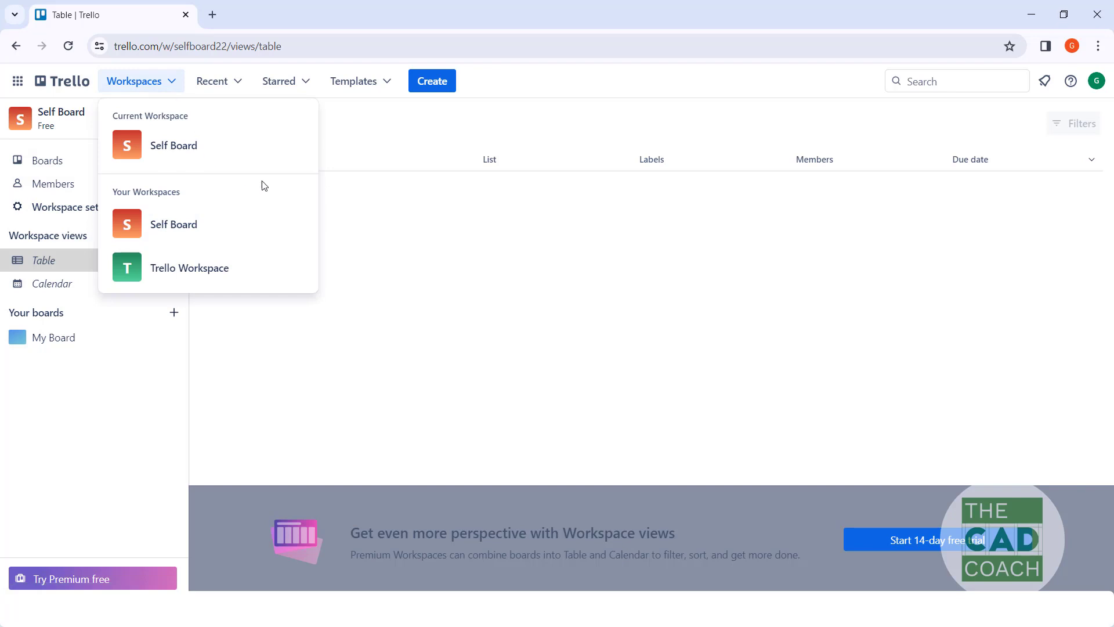
click(374, 225)
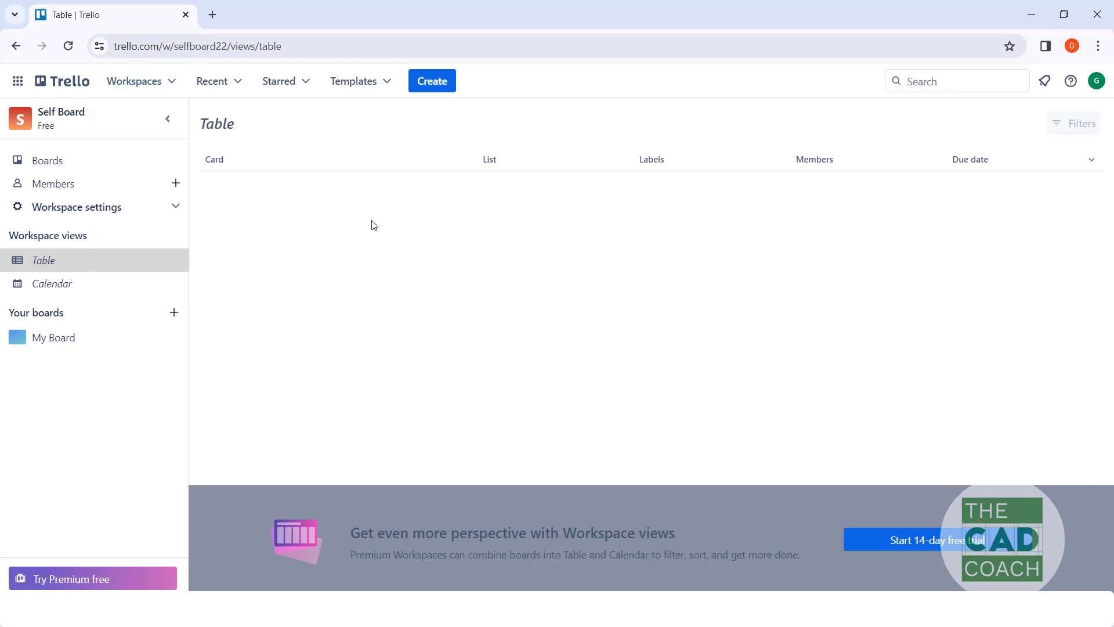
click(51, 167)
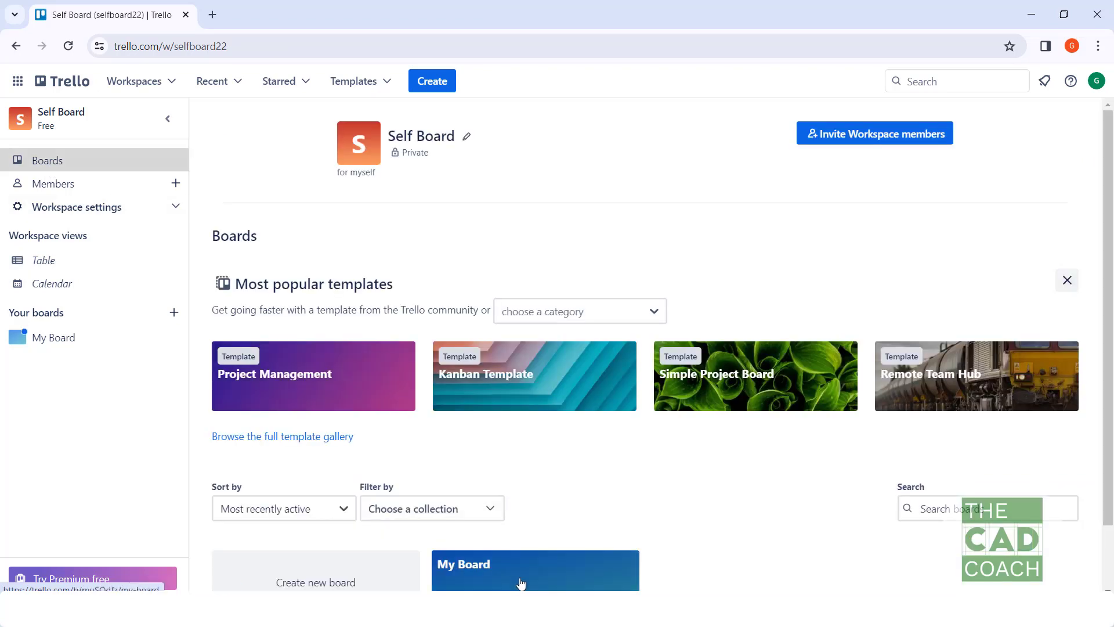
click(521, 583)
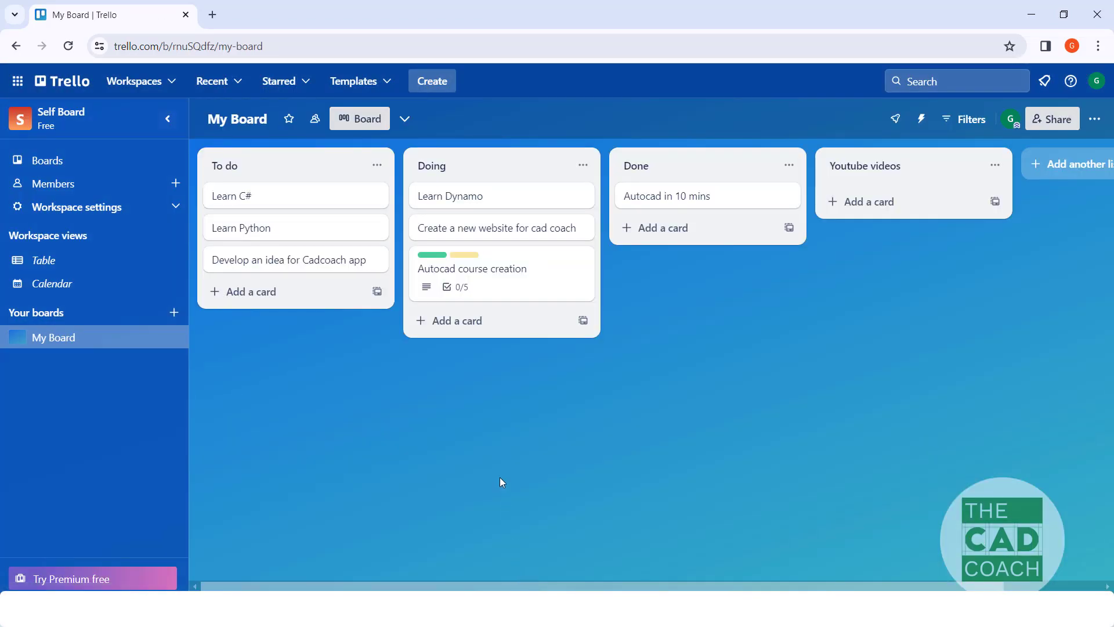